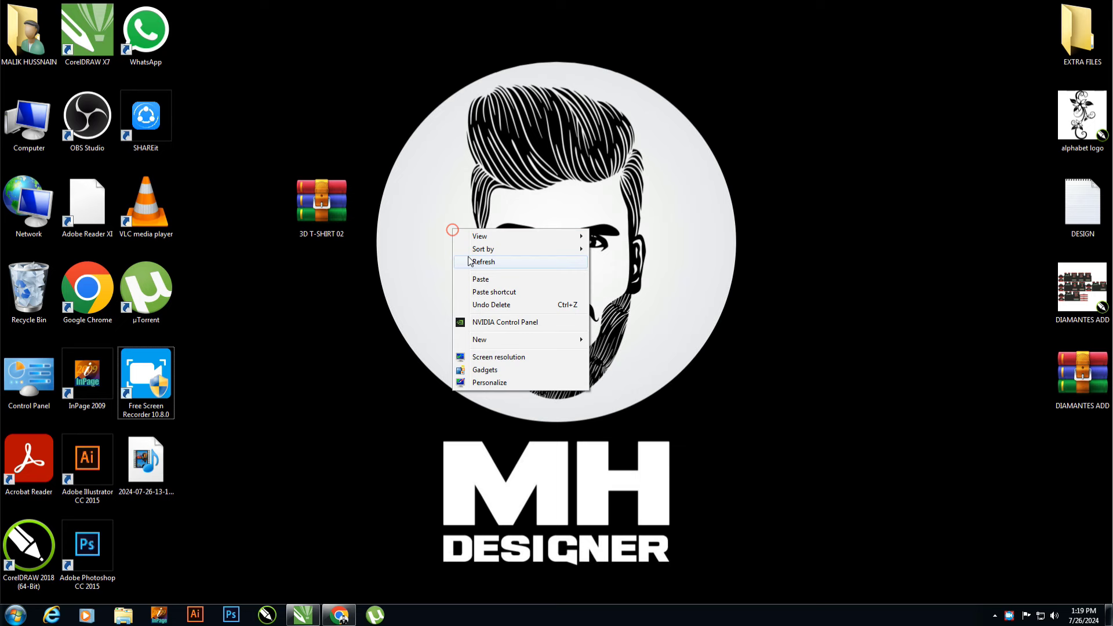
- Extract the 3D T-SHIRT 02 archive into its own 3D T-SHIRT 02 folder
left_click(470, 262)
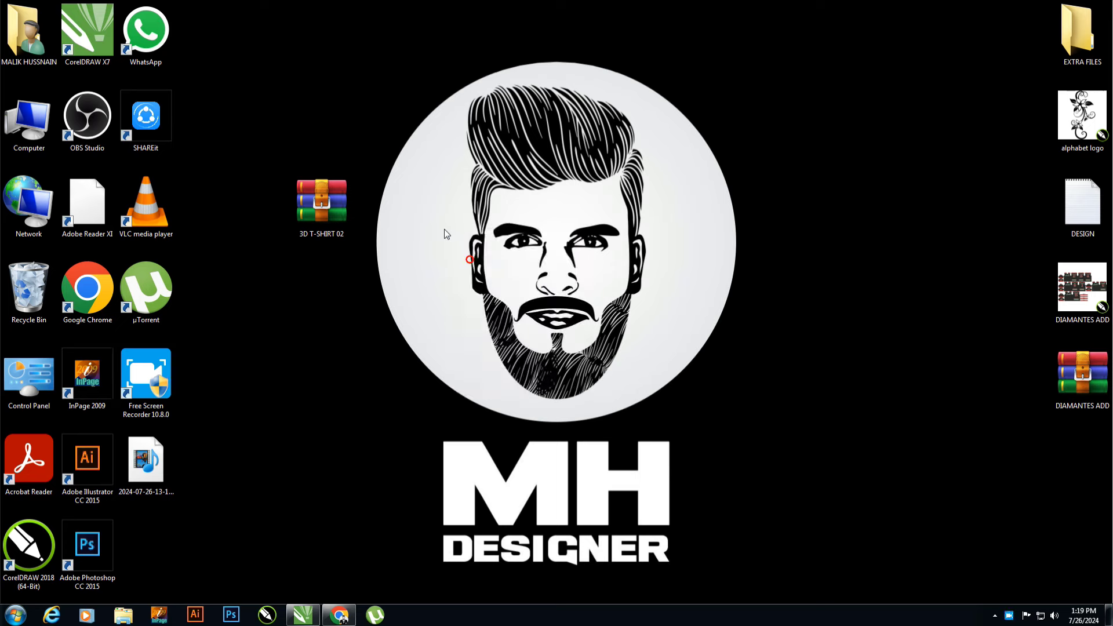
right_click(333, 209)
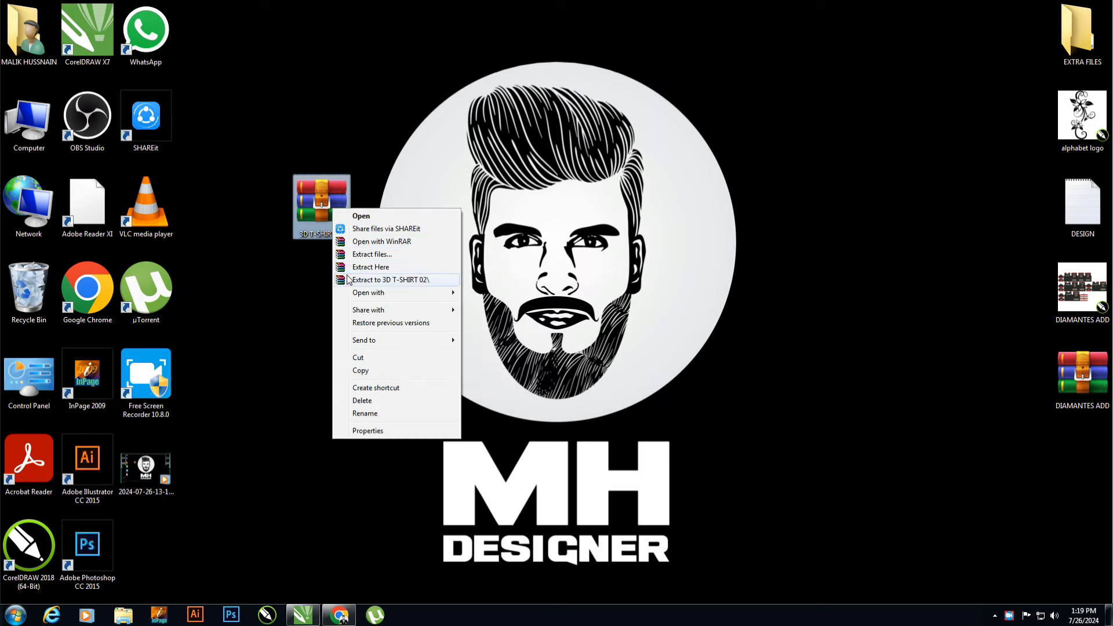
left_click(348, 280)
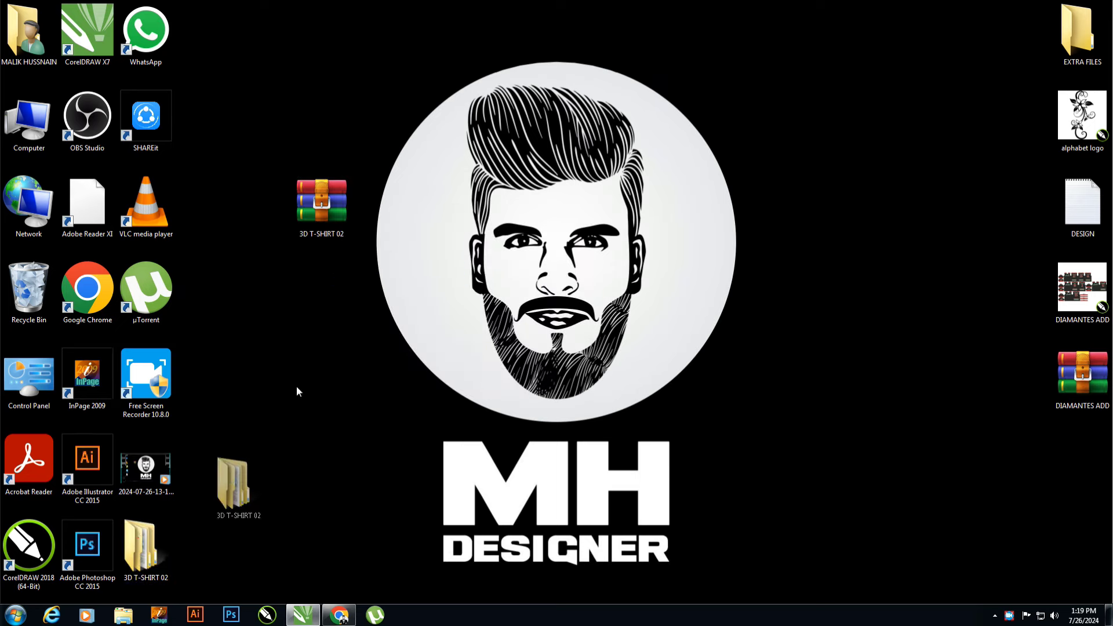
left_click_drag(297, 392, 320, 281)
- In the extracted folder, view files as Extra large icons and open the 3D T-SHIRT 02 design file
double_click(324, 279)
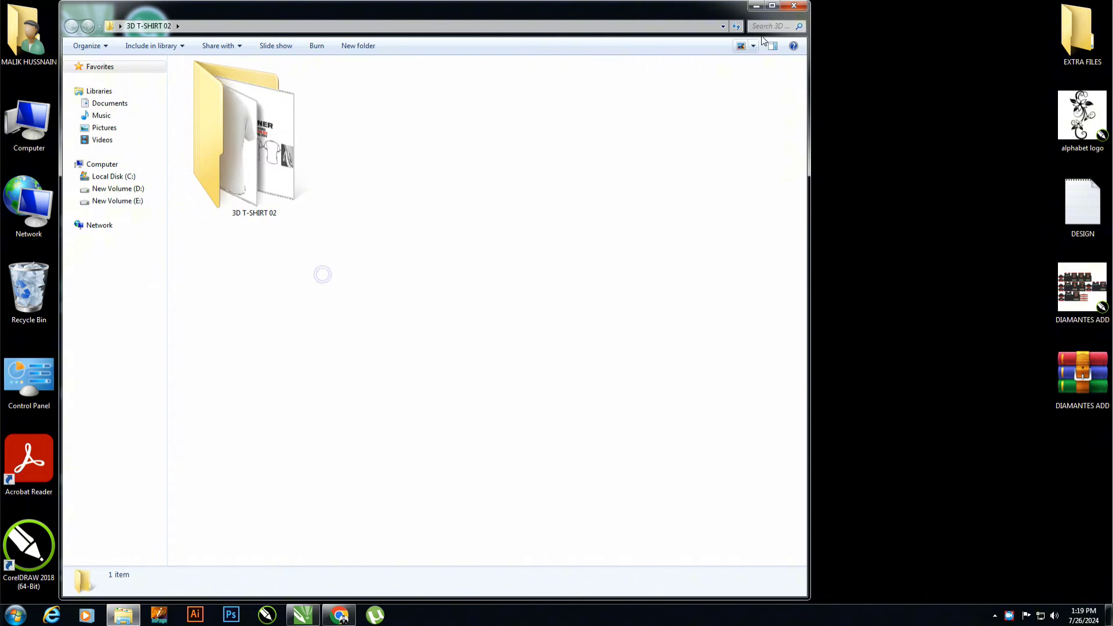
left_click(773, 7)
double_click(214, 159)
right_click(244, 154)
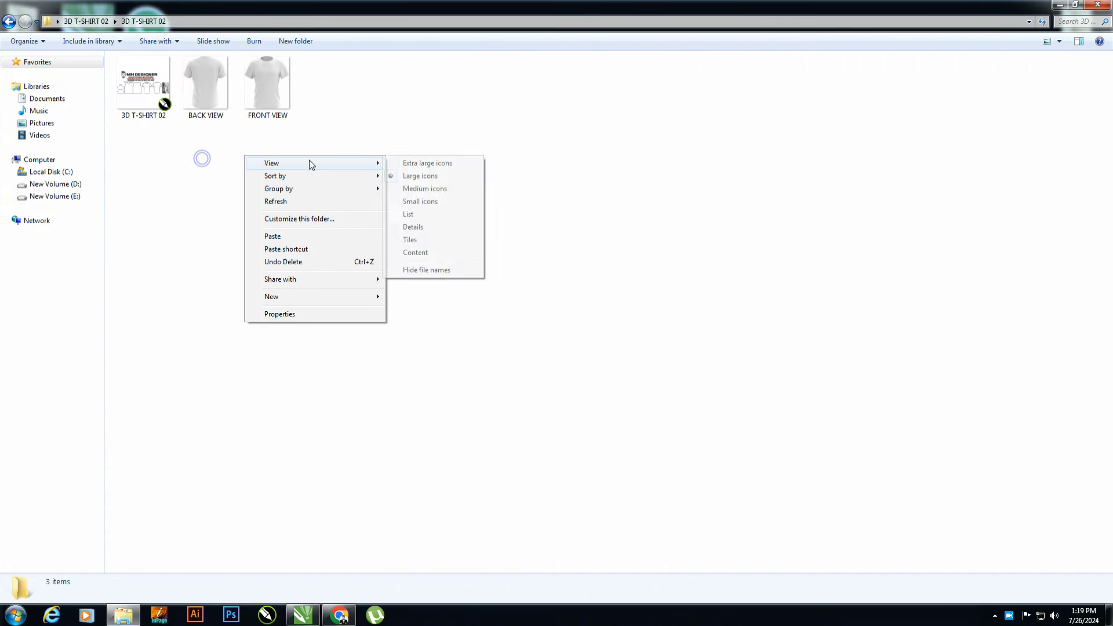
left_click(418, 164)
double_click(220, 168)
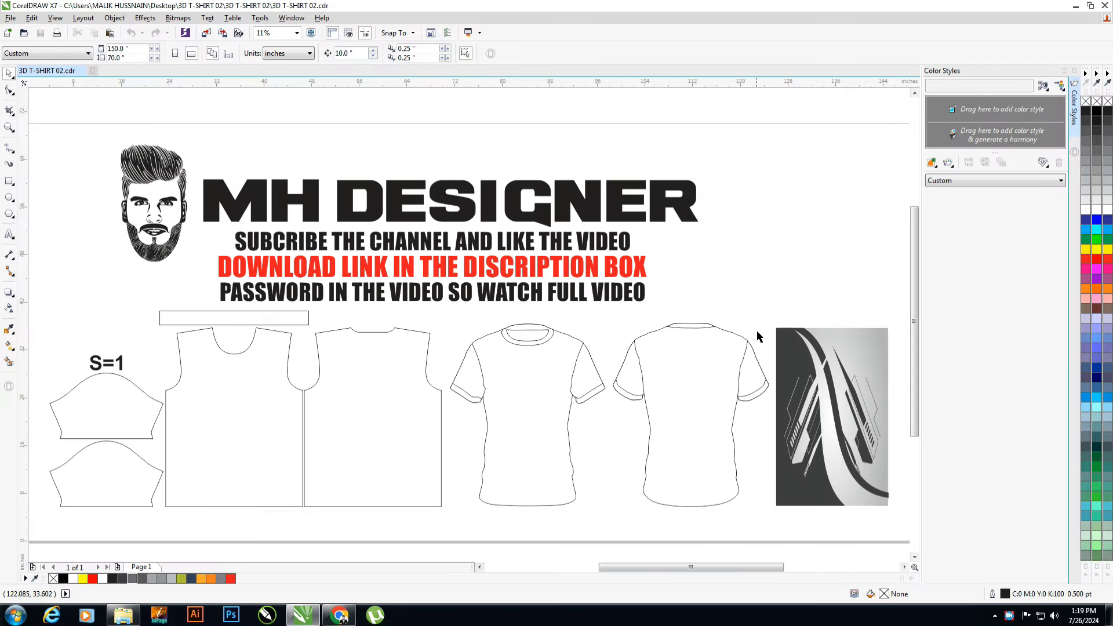
- Center the geometric pattern on the front shirt and PowerClip it inside
left_click(811, 364)
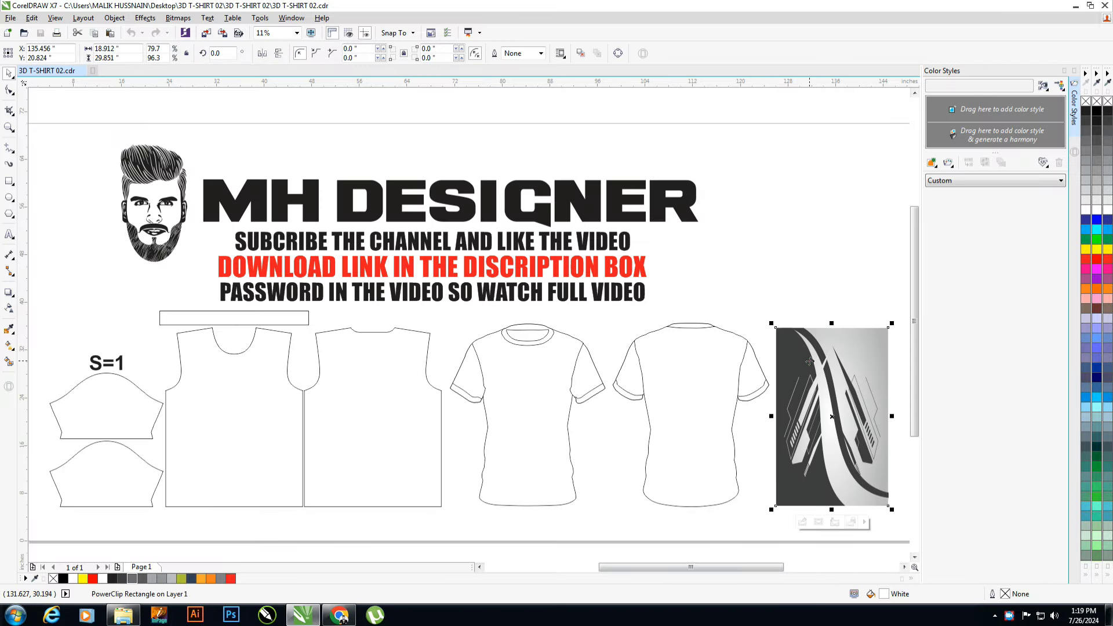
left_click(532, 394, "shift")
key("c")
key("e")
scroll(538, 406, "up", 2)
key("ctrl+Page_Down")
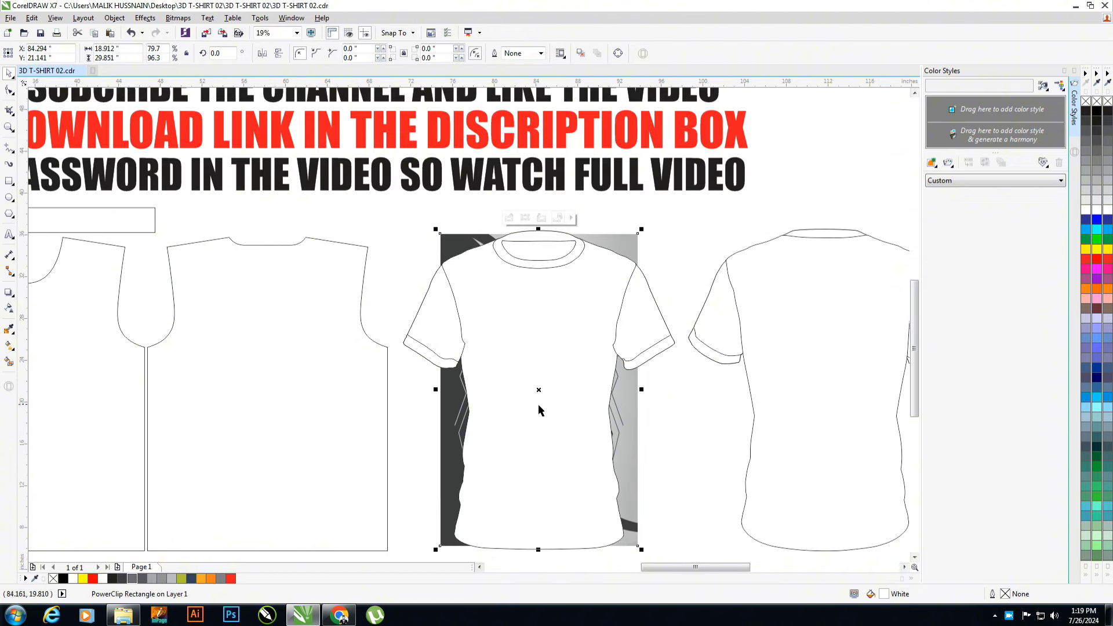
left_click(538, 405)
scroll(539, 551, "up", 2)
left_click(539, 551)
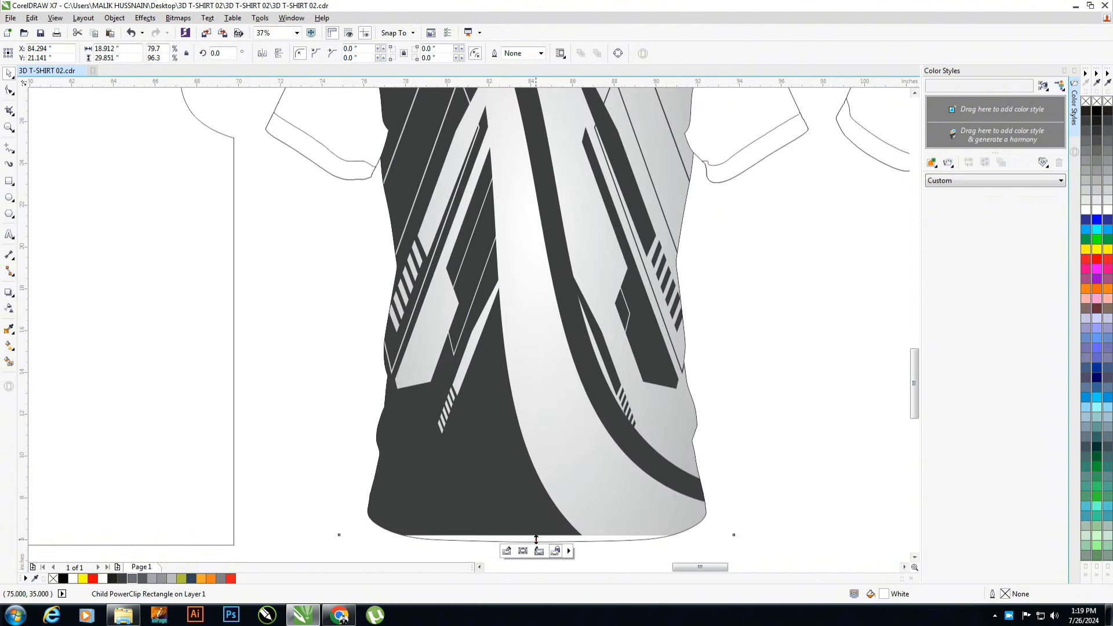
- Duplicate the pattern, center it on the back shirt, mirror it and clip it inside
scroll(536, 539, "down", 4)
key("ctrl+c")
key("ctrl+v")
left_click(591, 435, "shift")
key("c")
key("e")
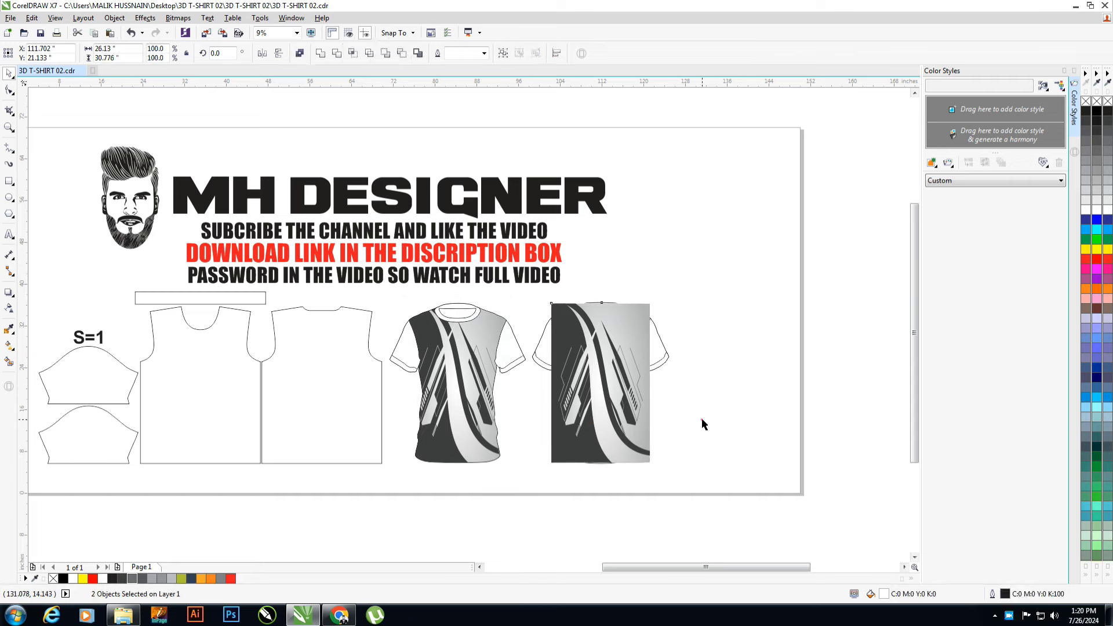
left_click(615, 358)
left_click(264, 54)
scroll(617, 398, "up", 2)
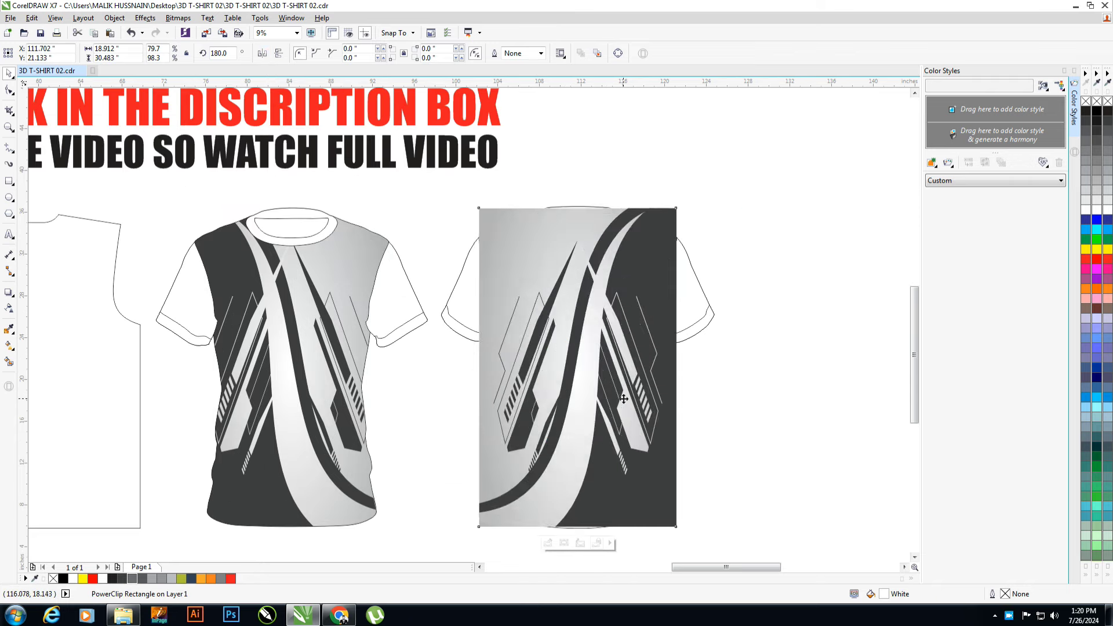
left_click(617, 398)
- Narrow the mirrored pattern inside the back shirt's PowerClip contents
left_click(596, 353, "ctrl")
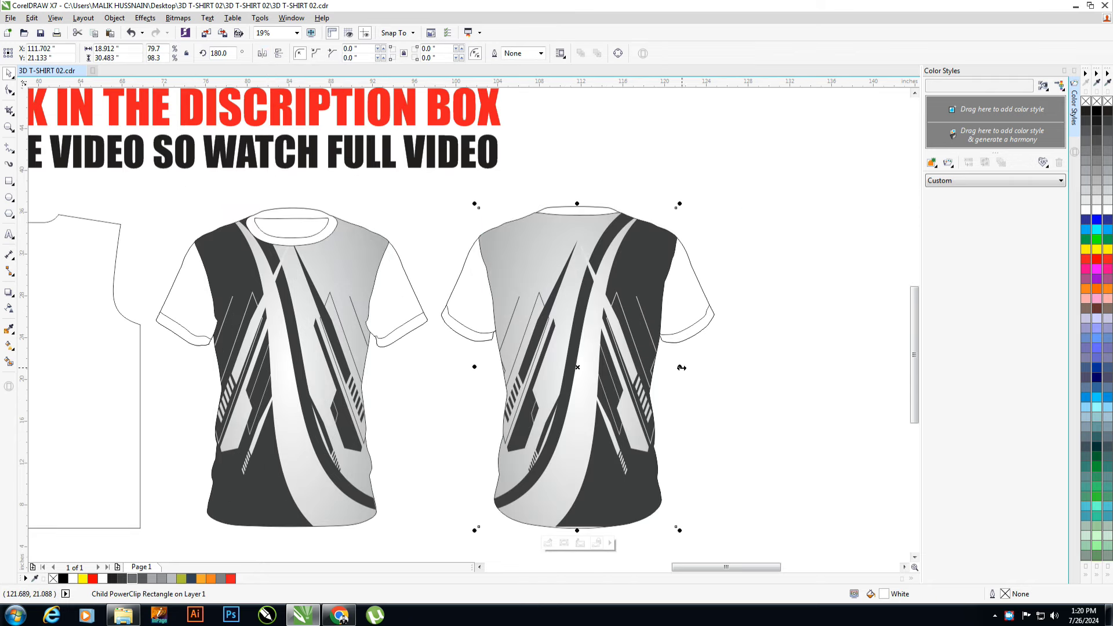
left_click_drag(682, 367, 669, 366)
left_click(417, 276)
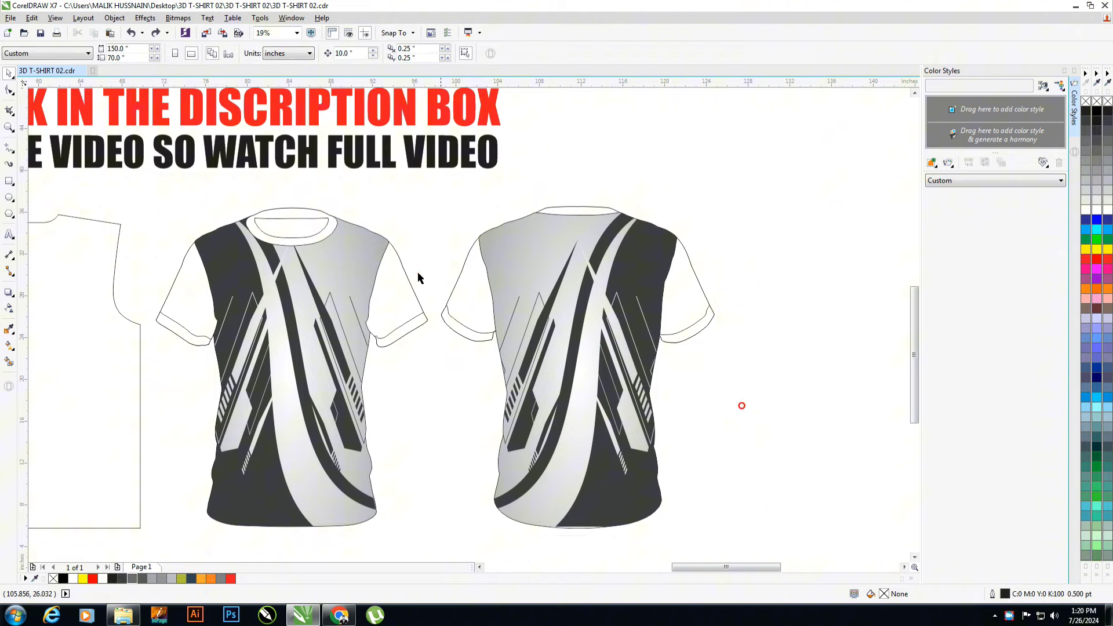
scroll(417, 360, "down", 2)
scroll(418, 360, "up", 2)
- Move the spare pattern copy off beside the shirts
left_click_drag(361, 332, 798, 332)
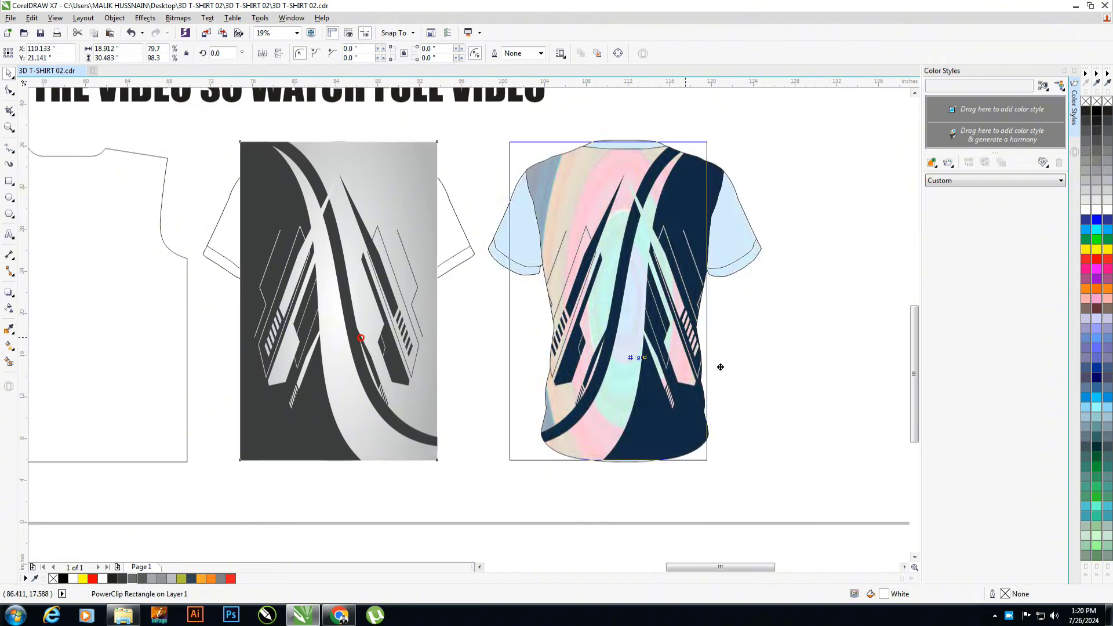
scroll(853, 197, "down", 2)
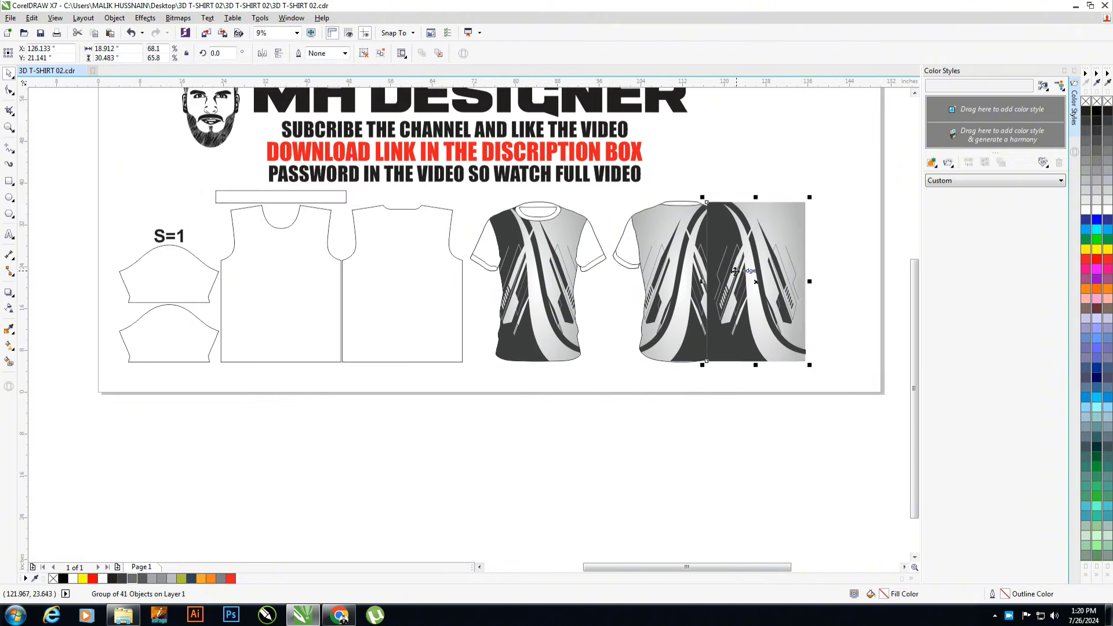
left_click_drag(748, 278, 858, 278)
left_click(853, 220)
scroll(873, 219, "up", 2)
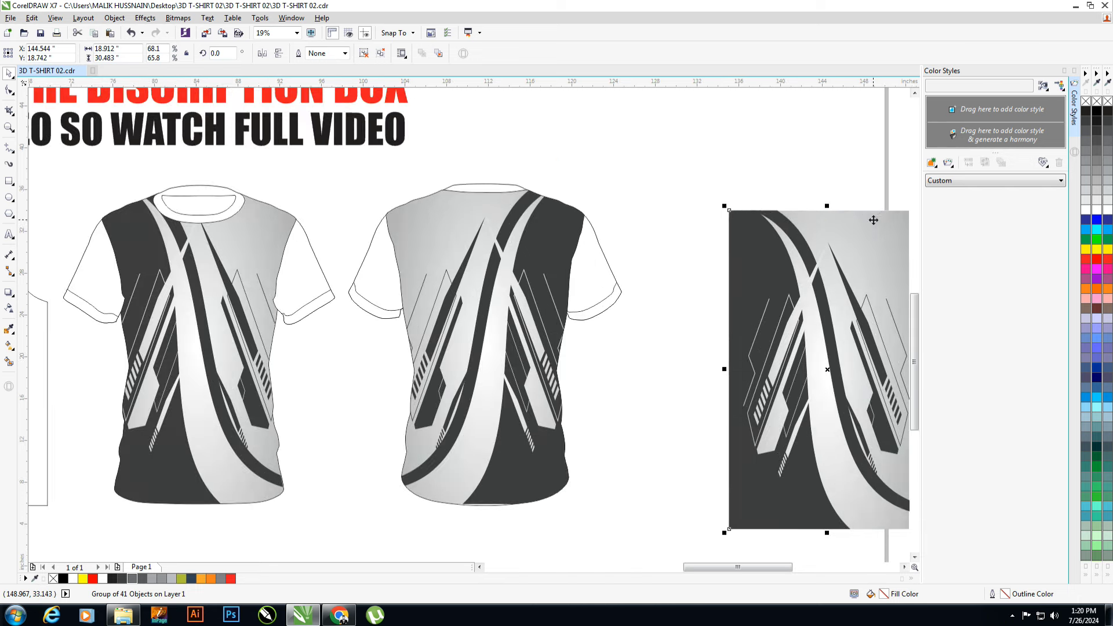
scroll(857, 241, "down", 2)
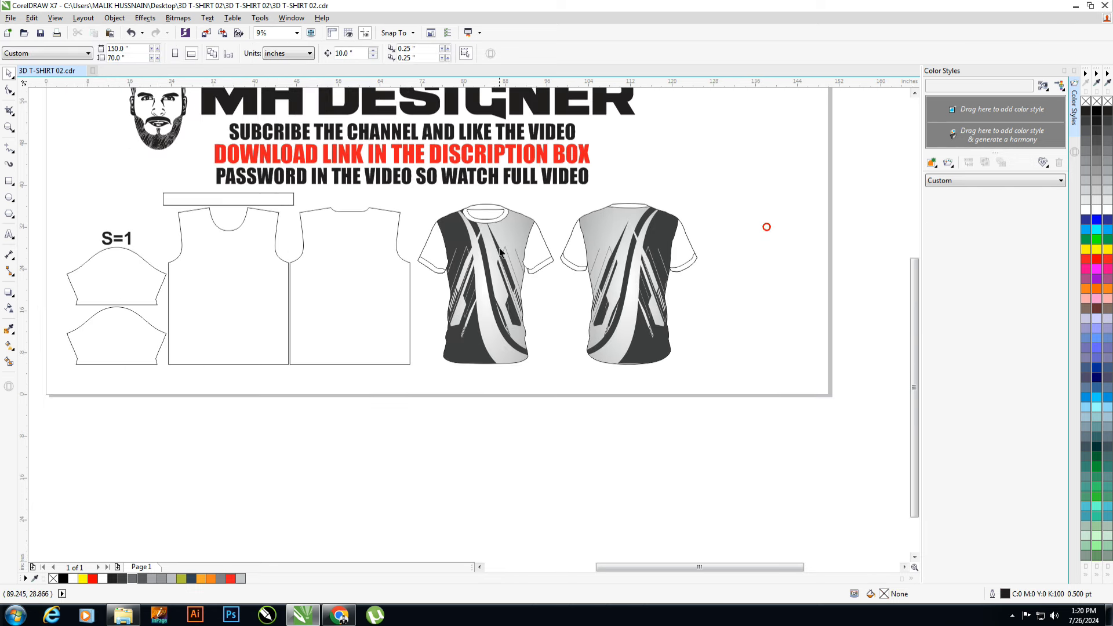
scroll(638, 232, "up", 2)
- Fill one sleeve on each shirt light grey and the opposite sleeves dark grey
left_click(555, 252)
left_click(240, 578)
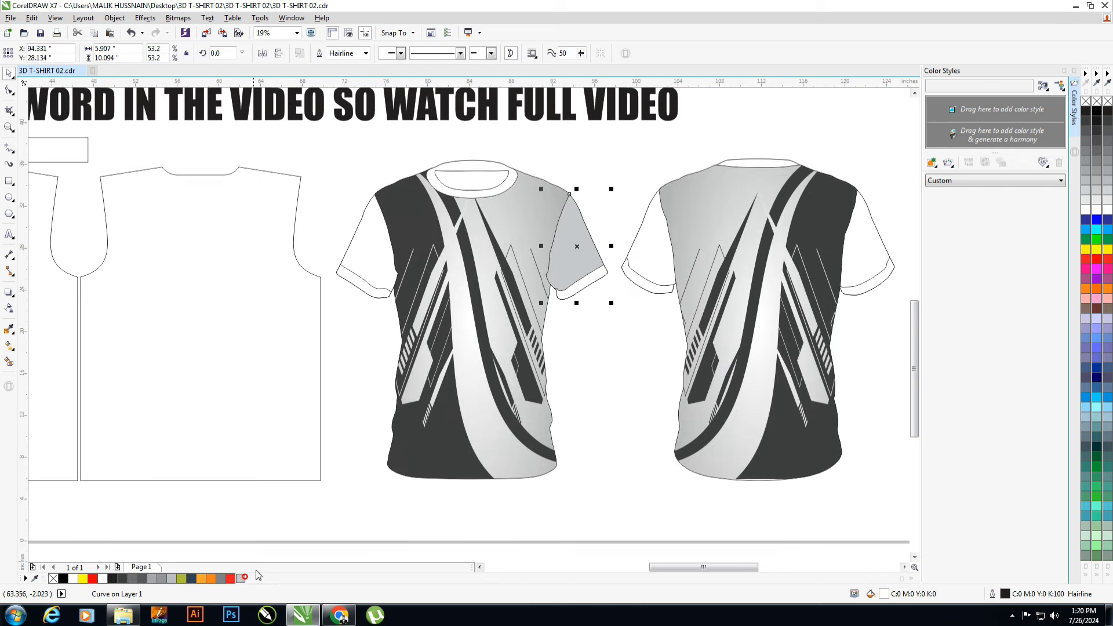
left_click(648, 267)
left_click(360, 257)
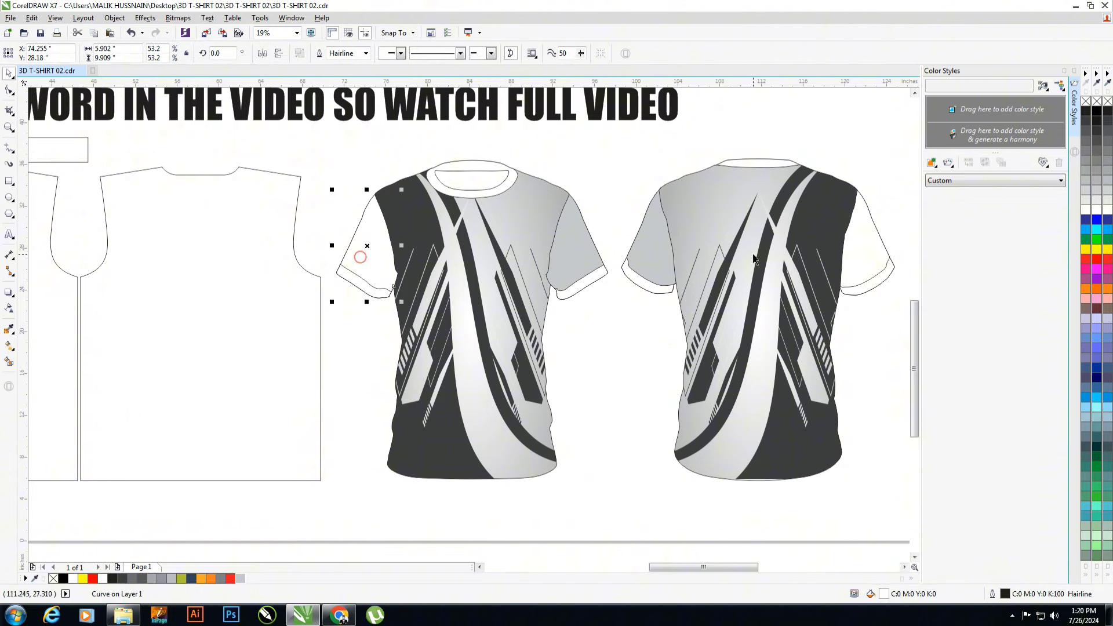
left_click(855, 254, "shift")
left_click(1083, 123)
left_click(759, 142)
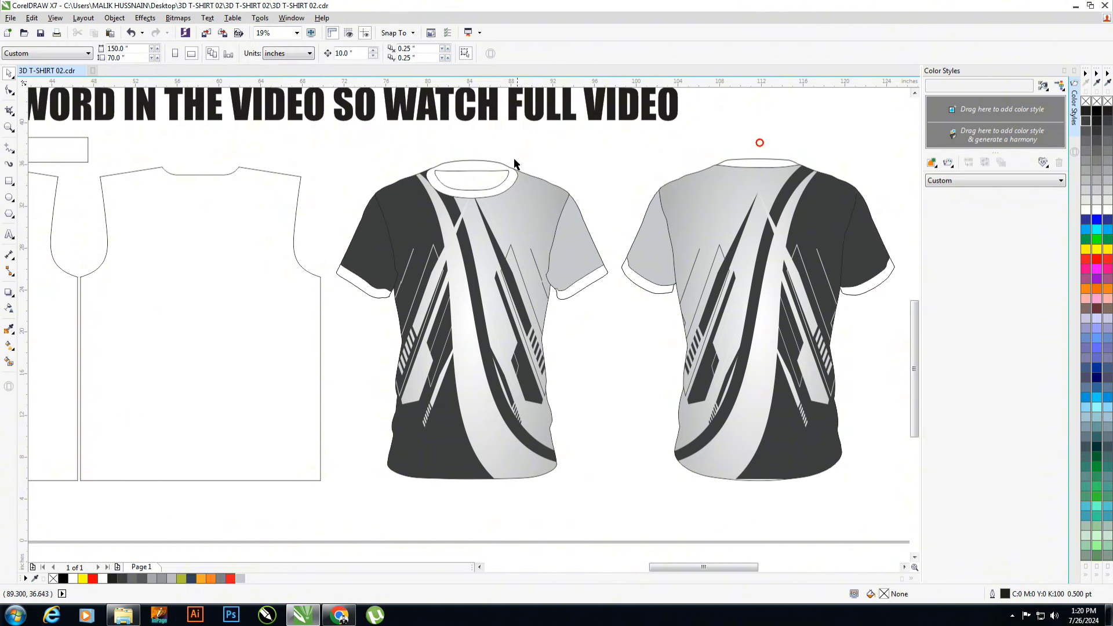
- Fill both collar pieces and the sleeve hems dark grey
left_click(499, 163)
left_click(780, 162, "shift")
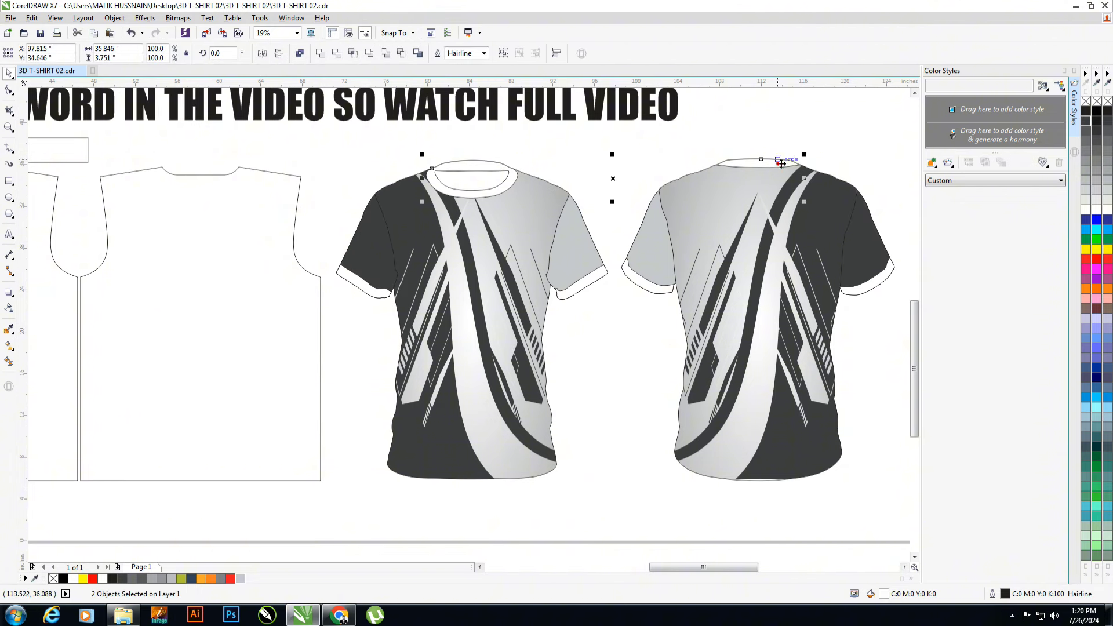
left_click(1083, 123)
left_click(795, 127)
left_click_drag(905, 238, 814, 324)
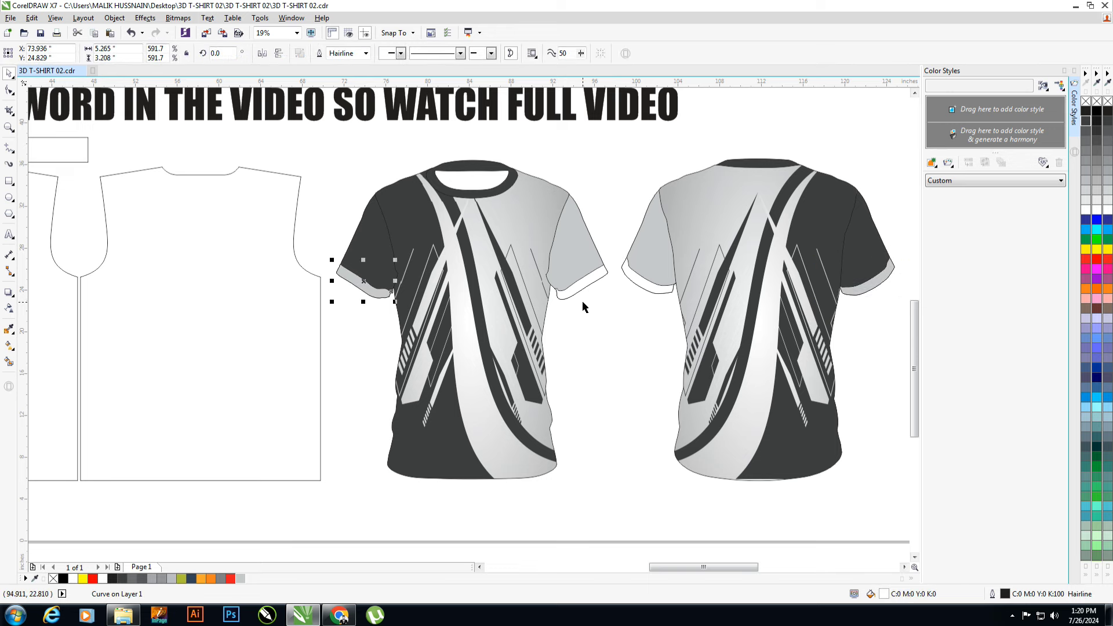
left_click(643, 282, "shift")
left_click(1090, 126)
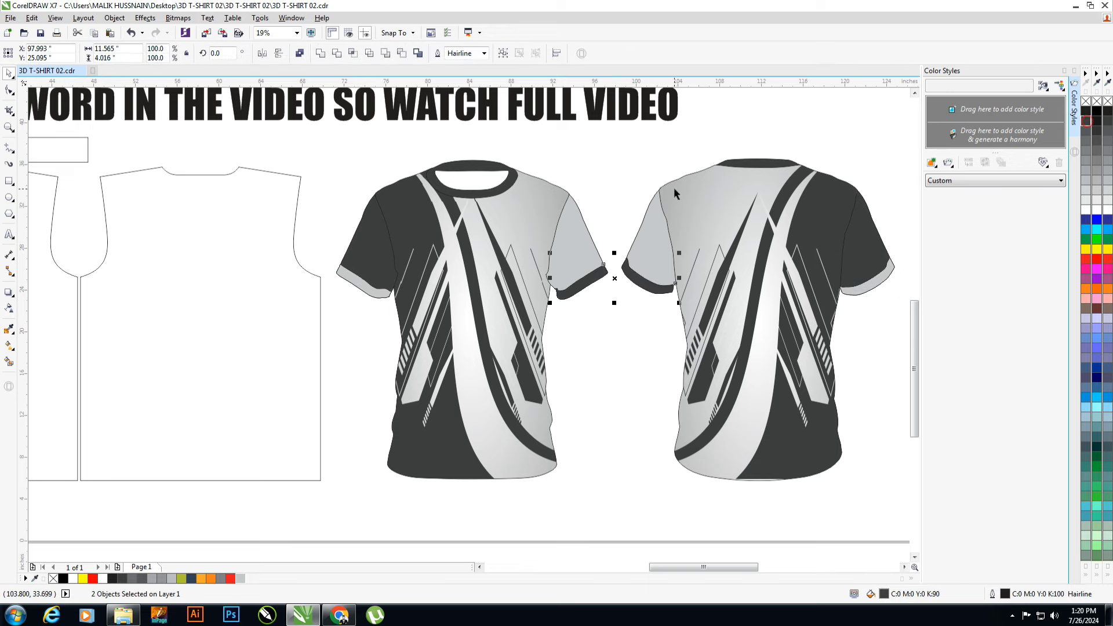
- Remove the outlines from both shirts using the no-color swatch
scroll(673, 187, "down", 2)
left_click_drag(834, 145, 471, 394)
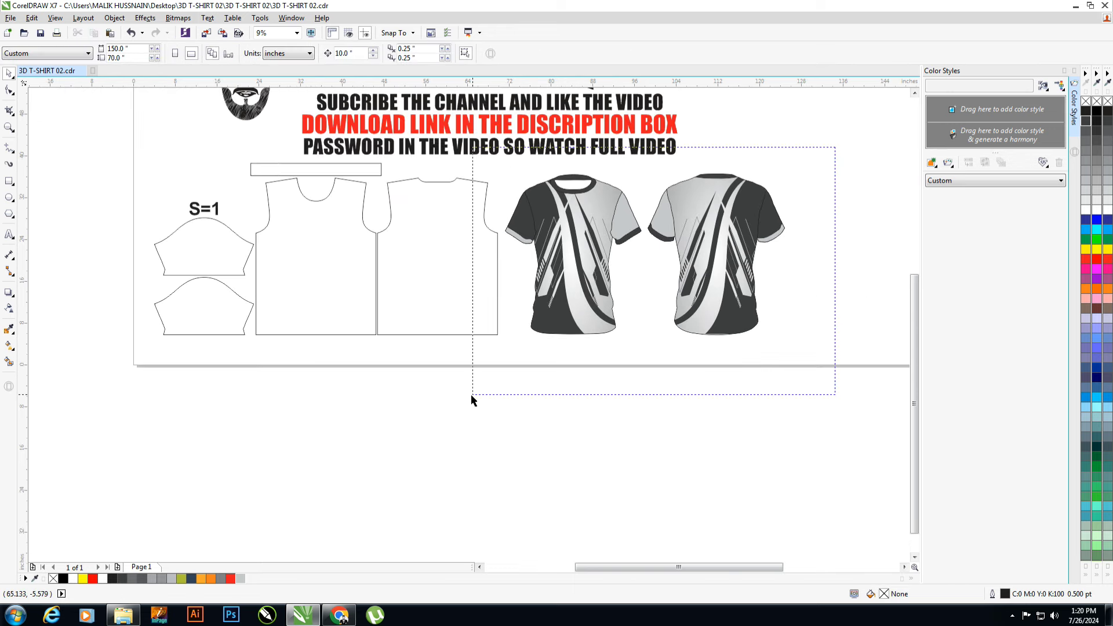
right_click(1086, 103)
left_click(843, 166)
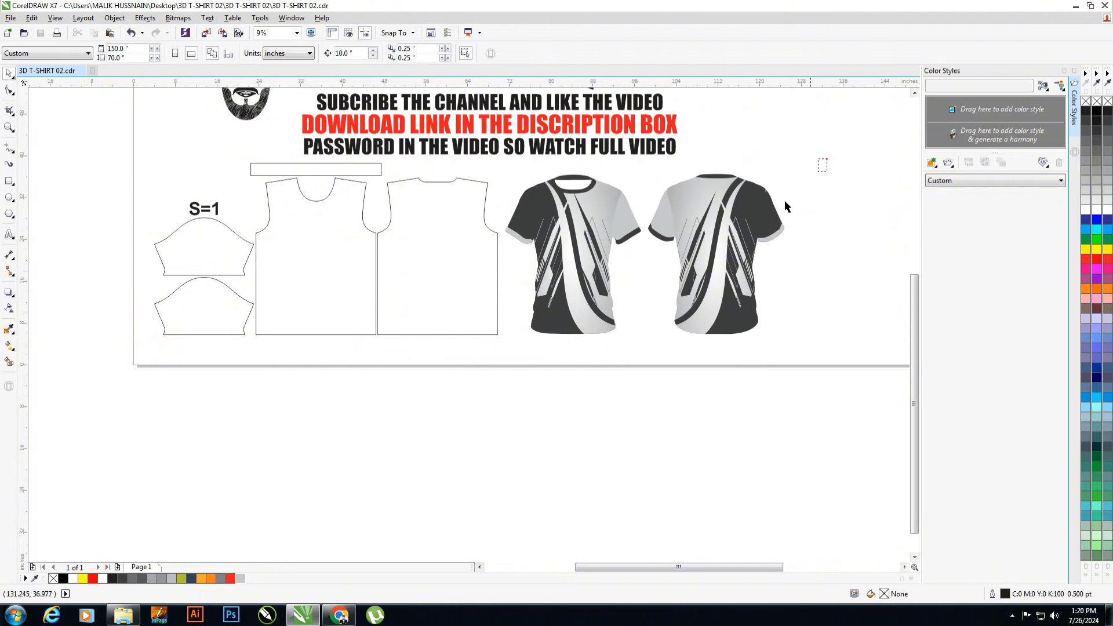
- Add large TEAM text on the front shirt in the Athletic font
scroll(512, 362, "up", 3)
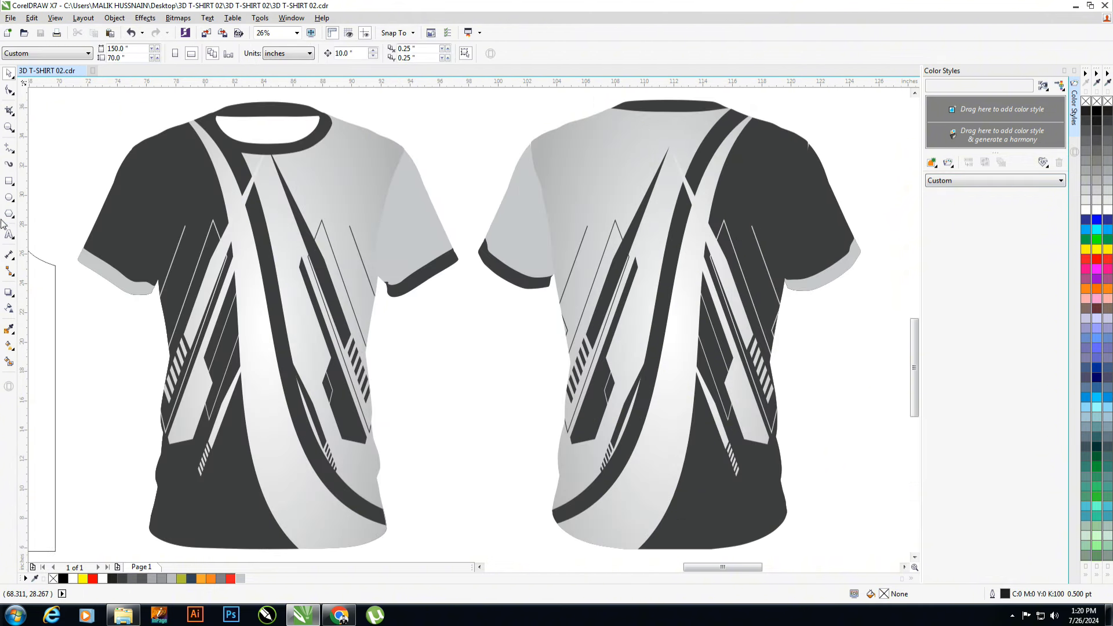
key("F8")
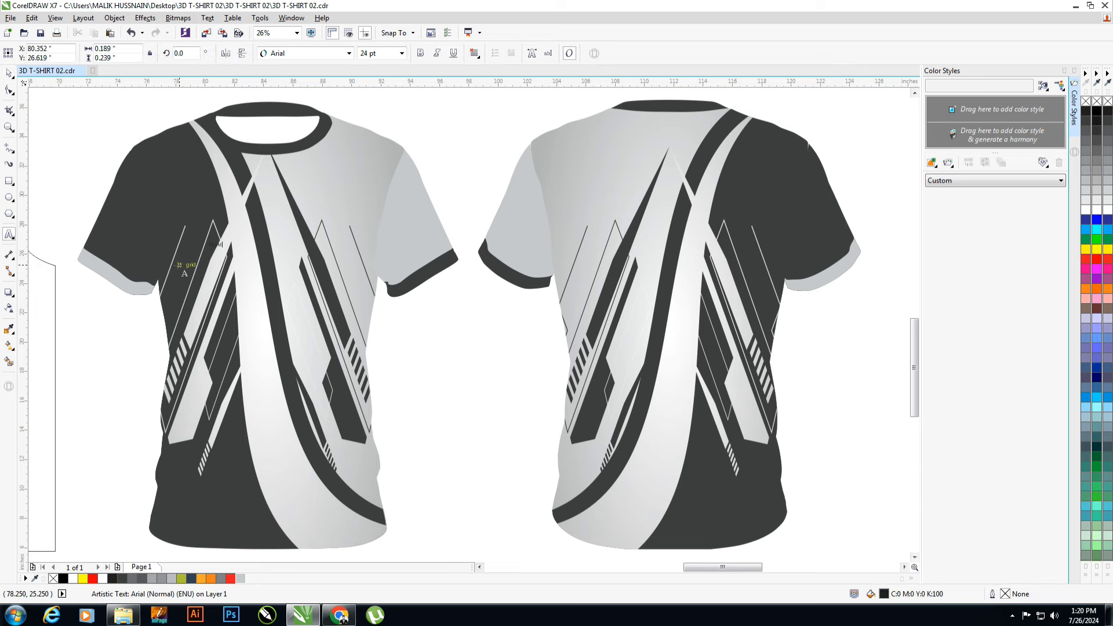
left_click_drag(230, 244, 308, 218)
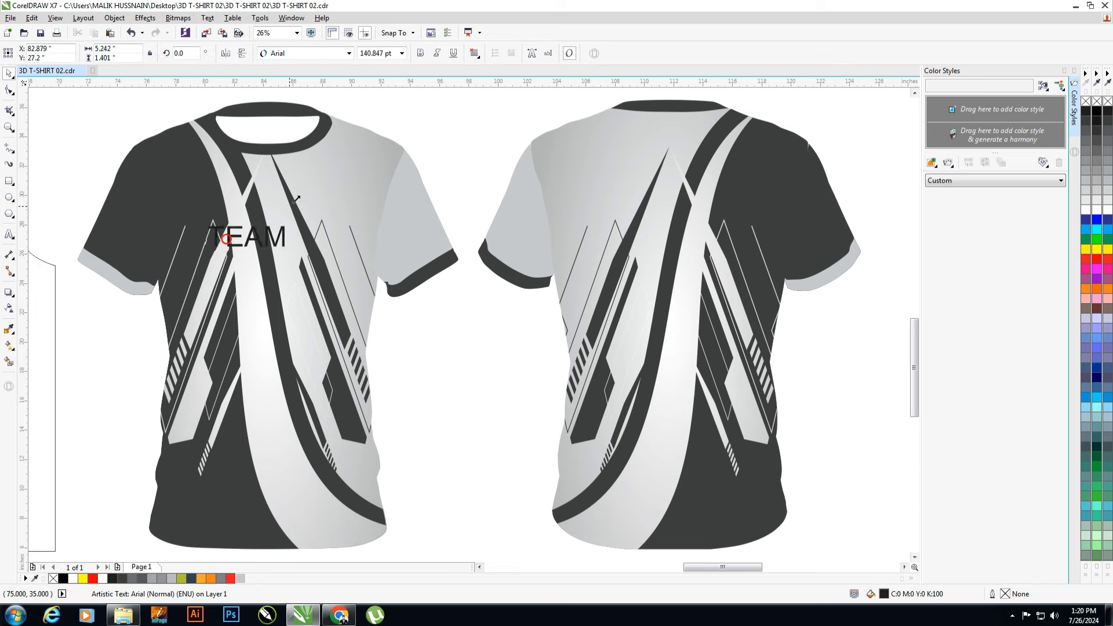
left_click(302, 53)
left_click(296, 83)
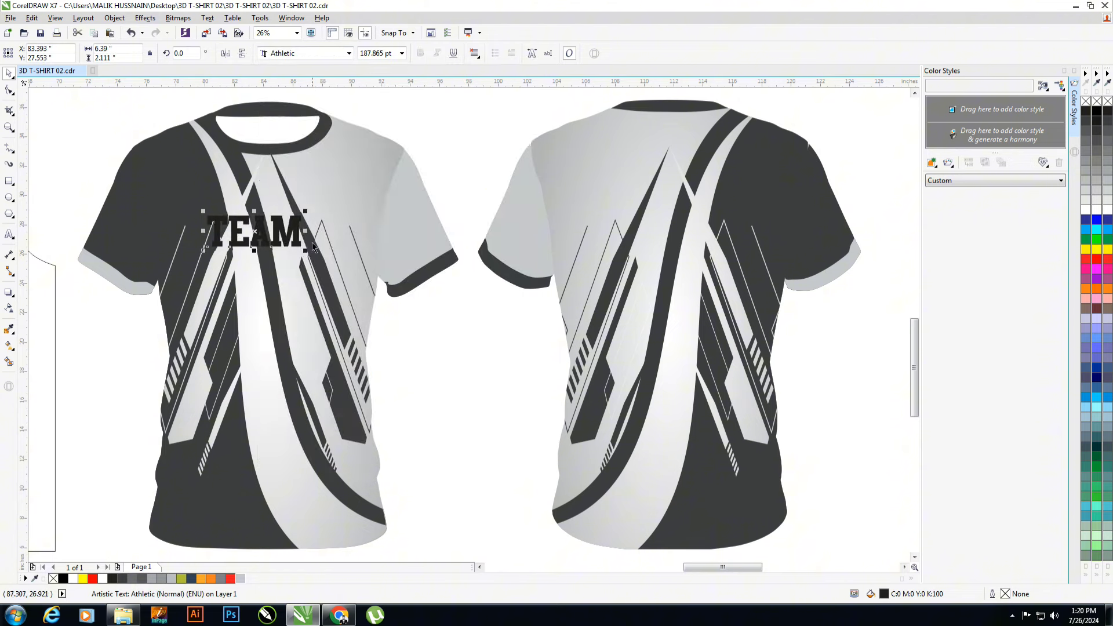
left_click_drag(307, 251, 335, 254)
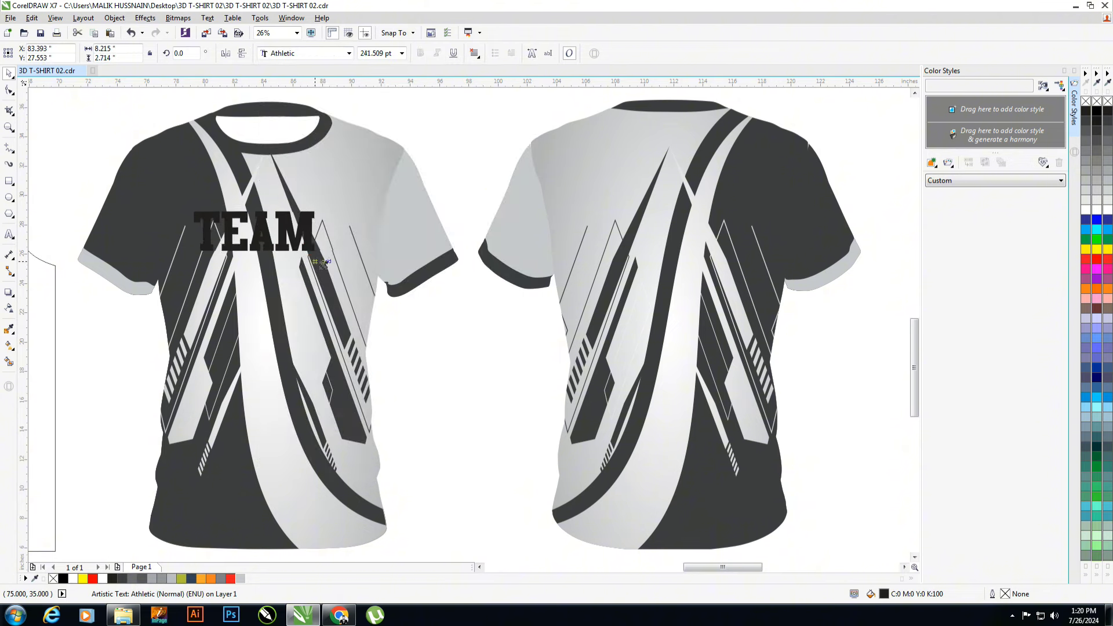
left_click(452, 337)
left_click(326, 231)
- Fill TEAM light grey with a 15 pt dark grey outline placed behind the fill
left_click(240, 578)
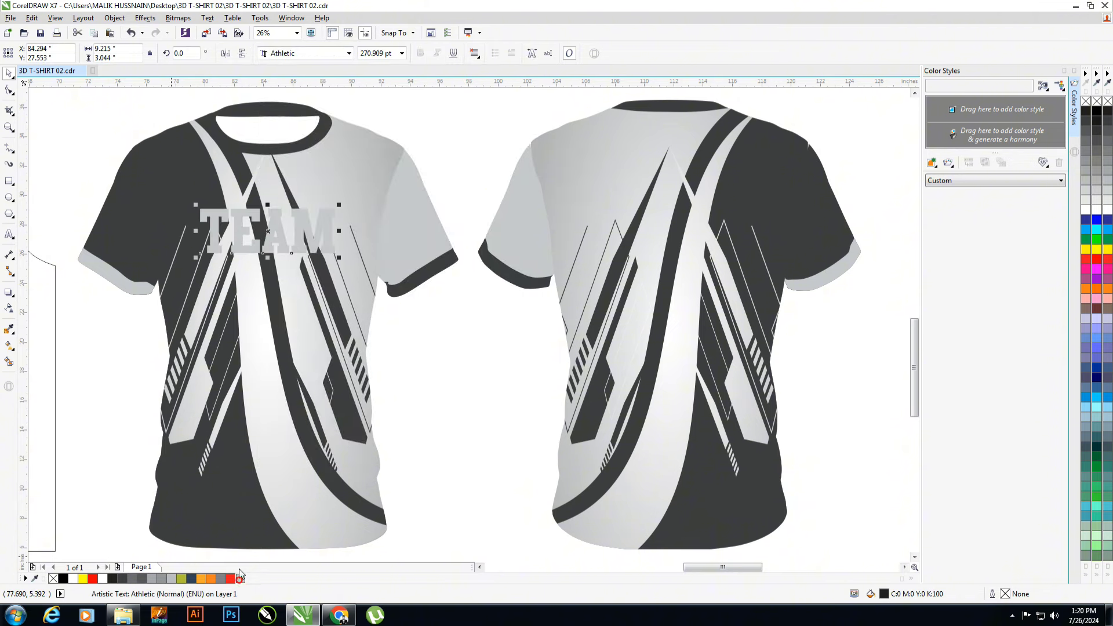
key("F12")
type("5")
key("Return")
key("F12")
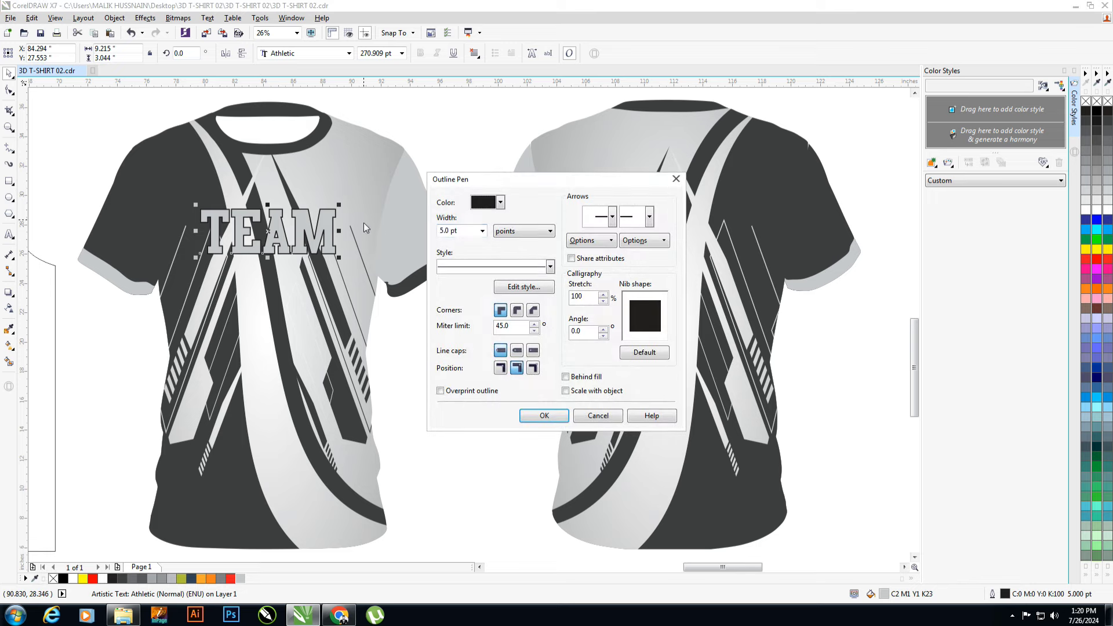
double_click(459, 230)
type("15")
key("Return")
key("F12")
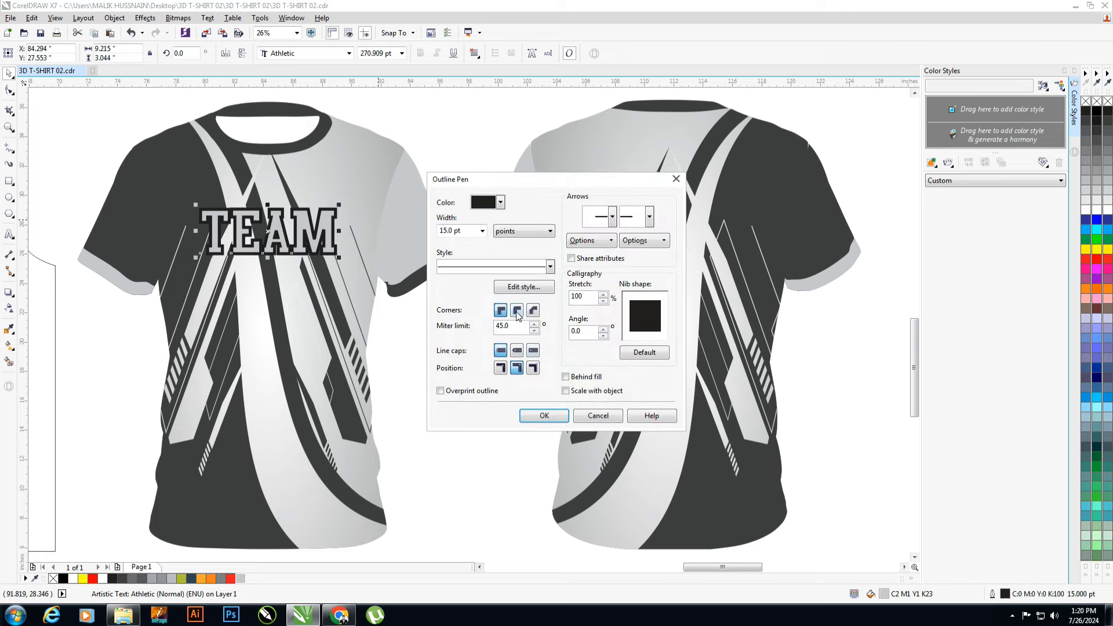
left_click(557, 417)
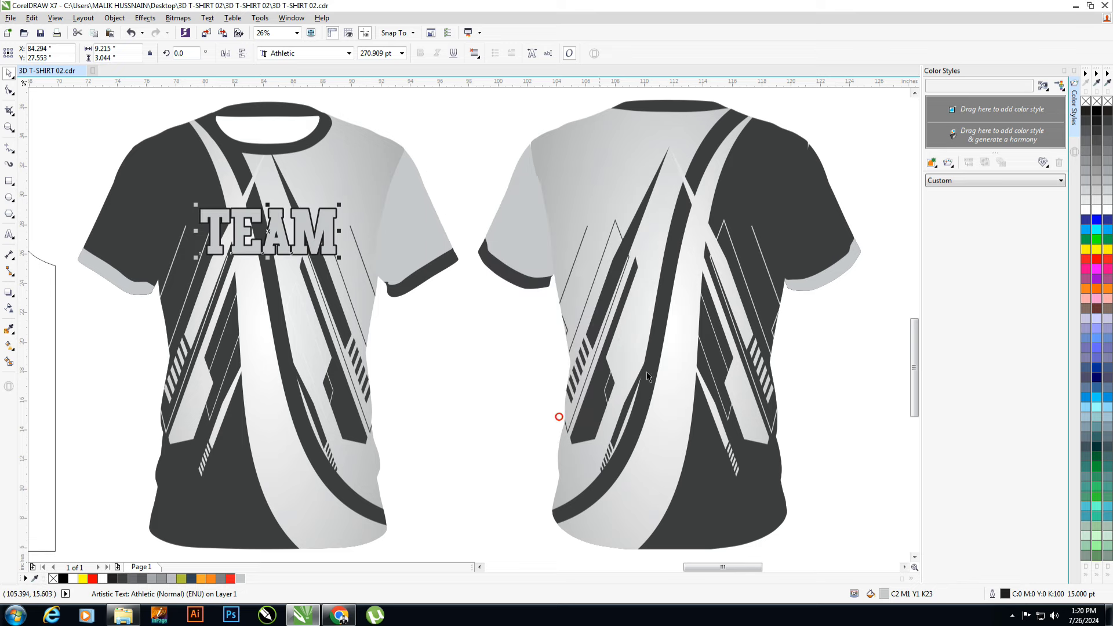
right_click(1106, 114)
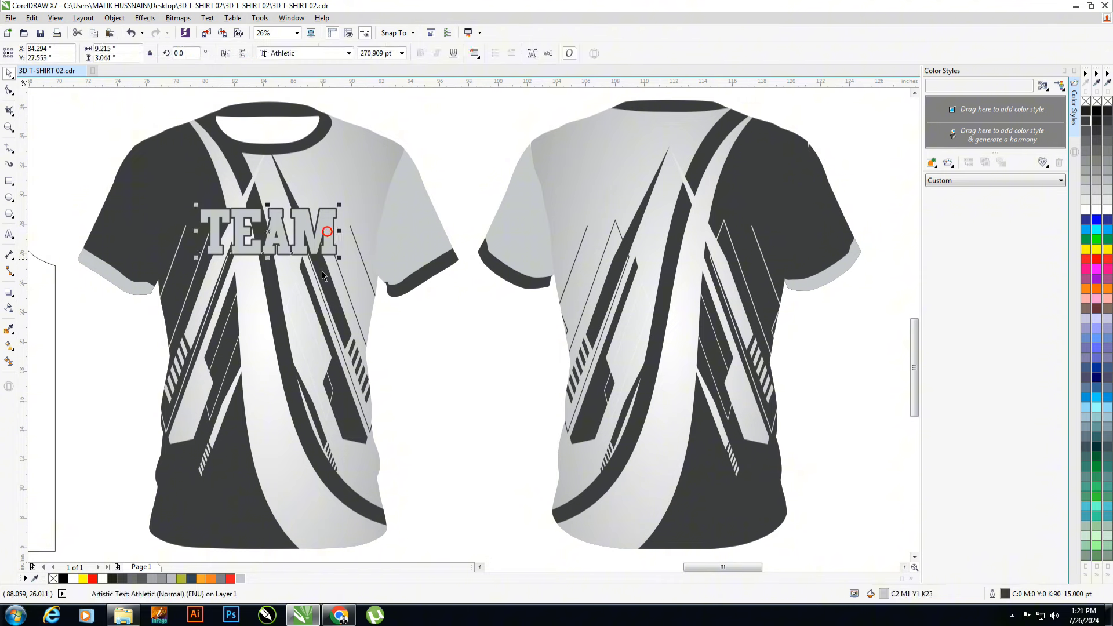
- Copy TEAM to the back shirt as a smaller PLAYER near the collar, 12 pt outline
left_click_drag(283, 246, 683, 246)
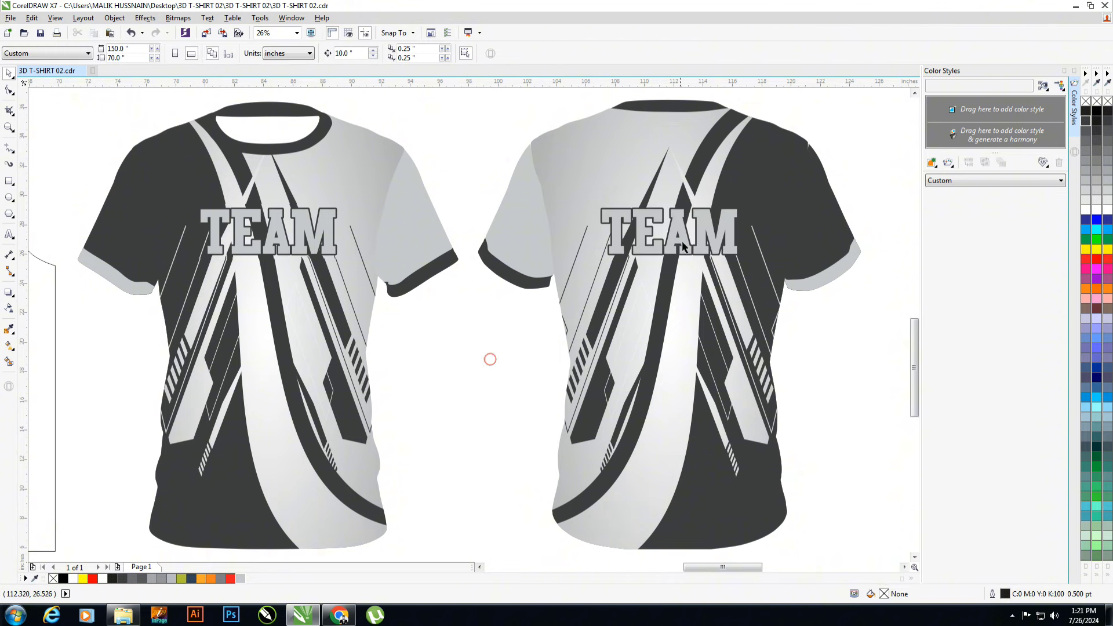
left_click(695, 220)
double_click(695, 221)
type("PLA")
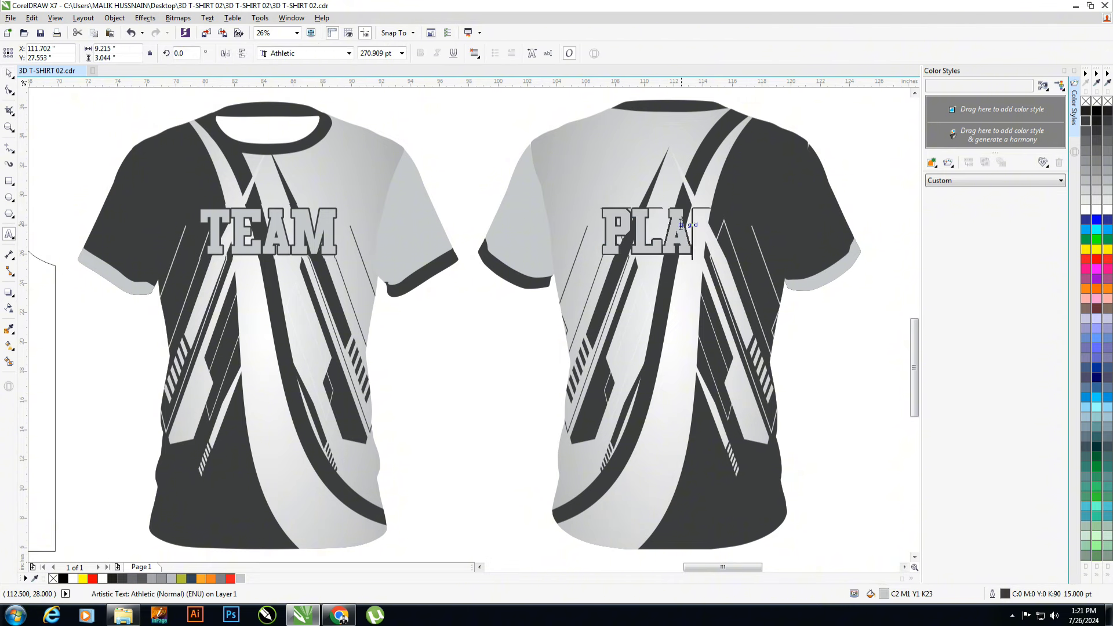
type("YER")
left_click(8, 70)
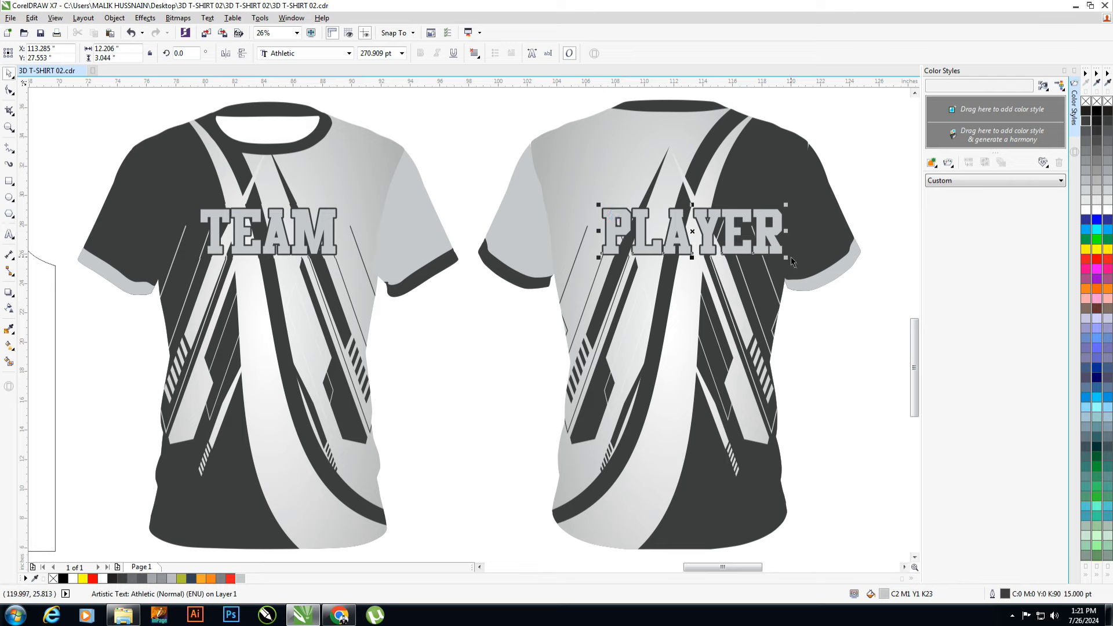
left_click_drag(787, 257, 744, 239)
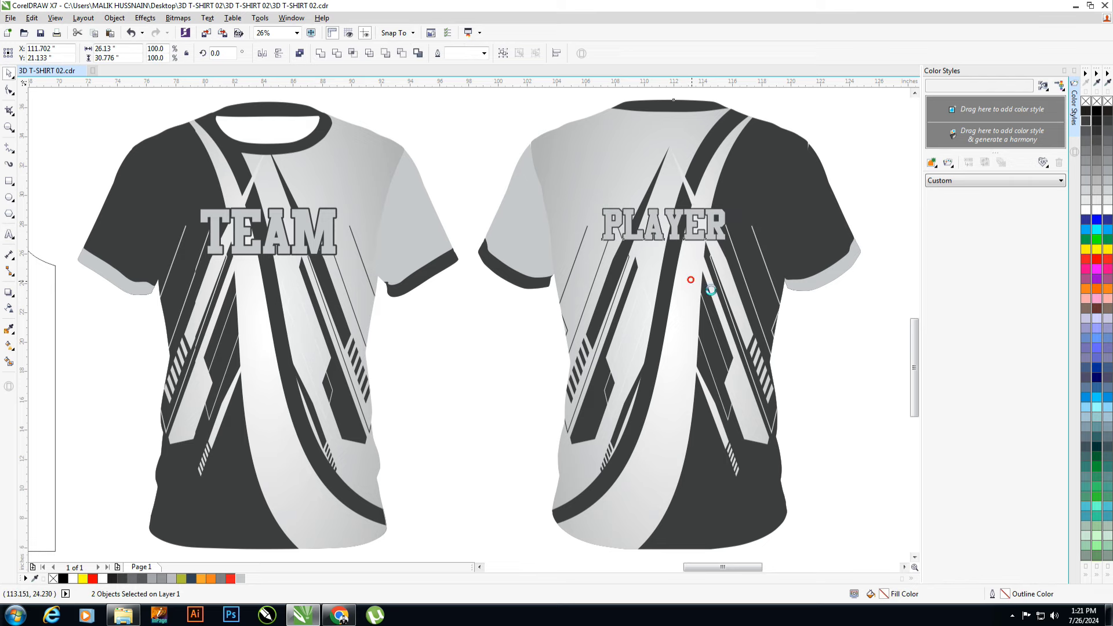
left_click_drag(716, 214, 722, 169)
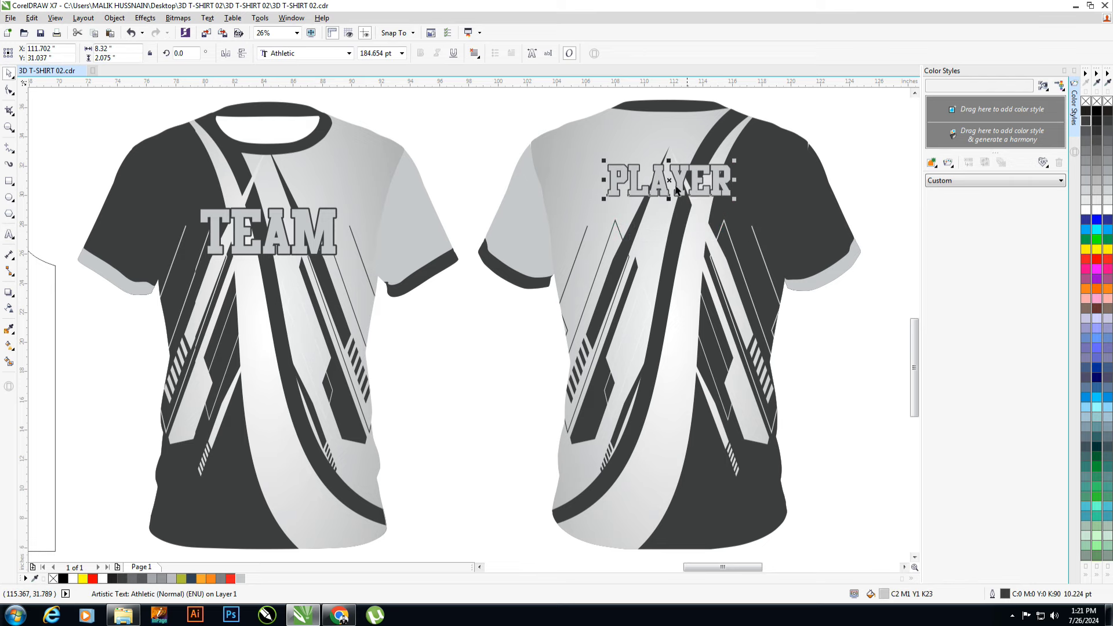
key("F12")
type("12")
key("Return")
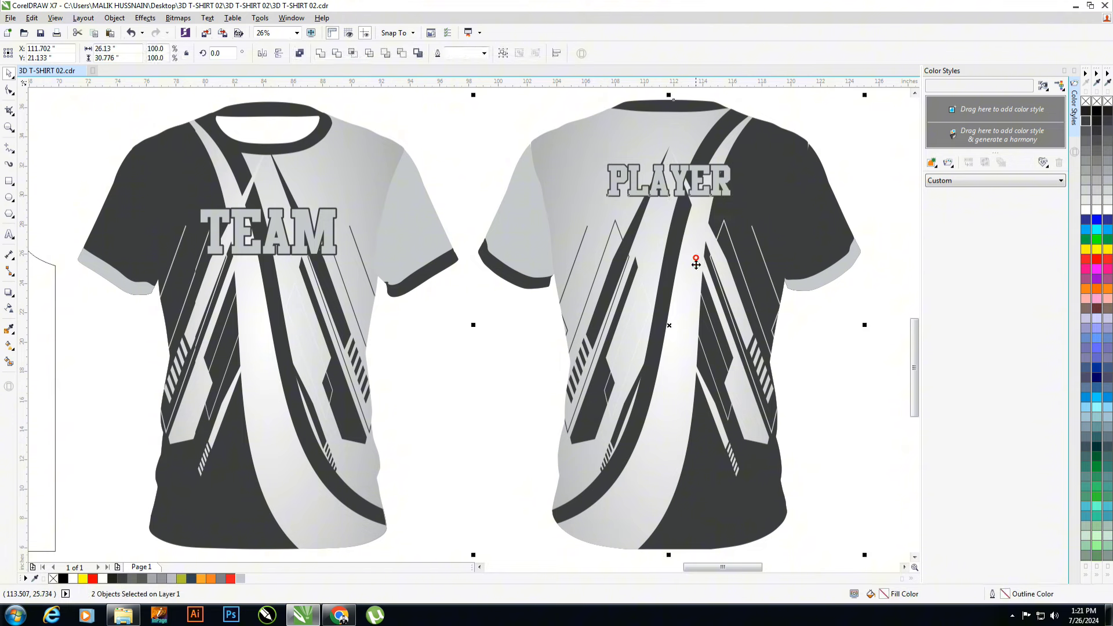
- Duplicate PLAYER below as a large 99 with a 5 pt outline
left_click_drag(723, 180, 723, 262)
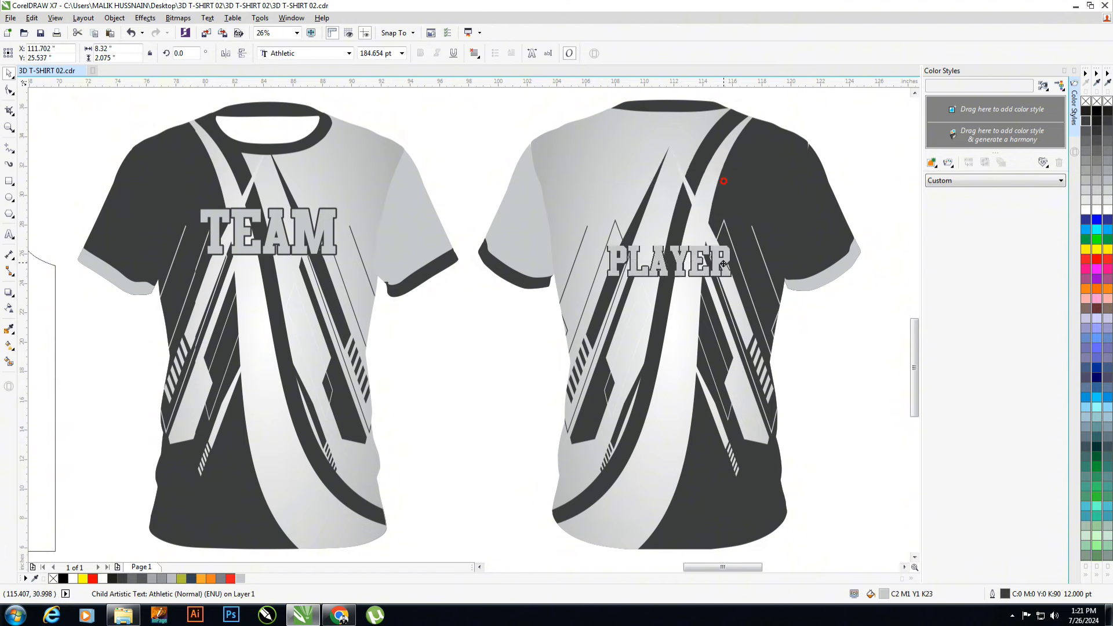
double_click(723, 262)
type("99")
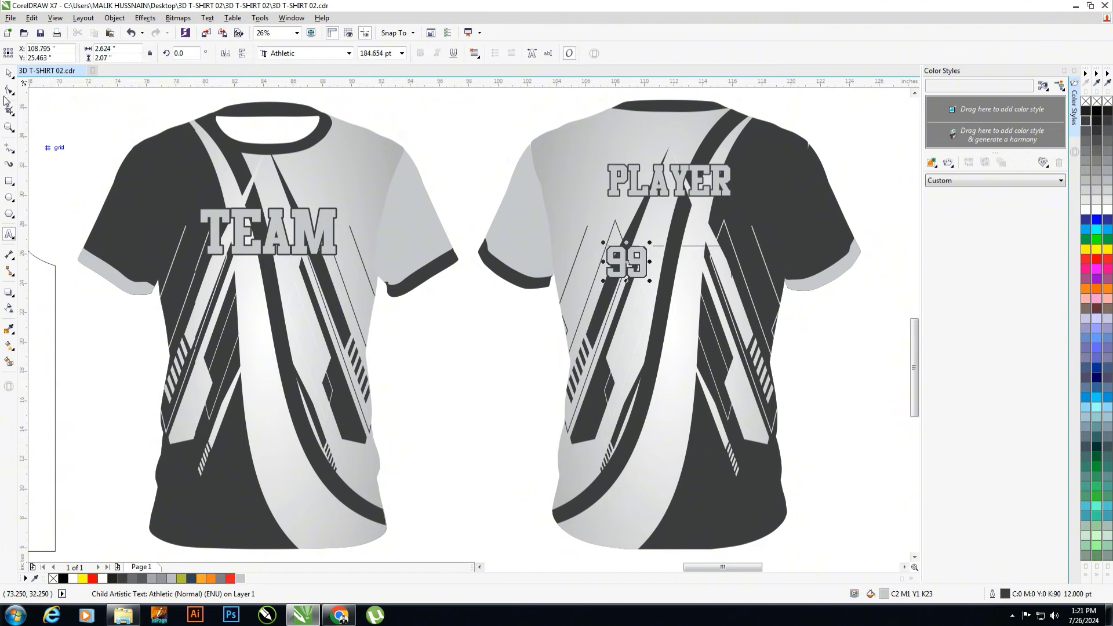
mouse_move(626, 263)
left_mouse_down()
mouse_move(669, 262)
mouse_move(729, 212)
left_mouse_up()
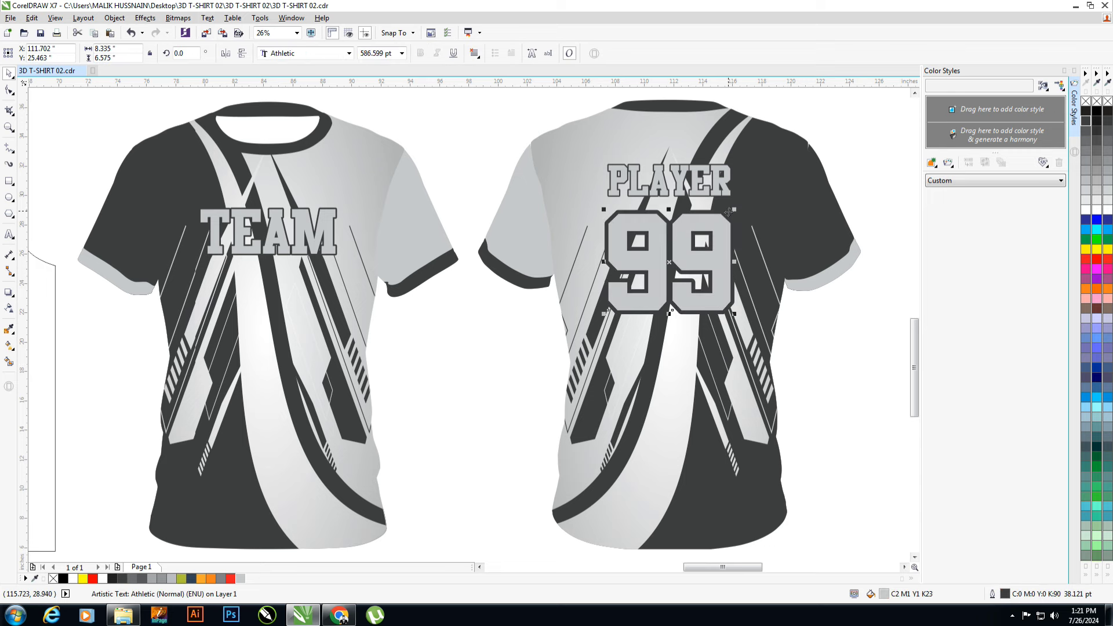
key("F12")
type("5")
key("Return")
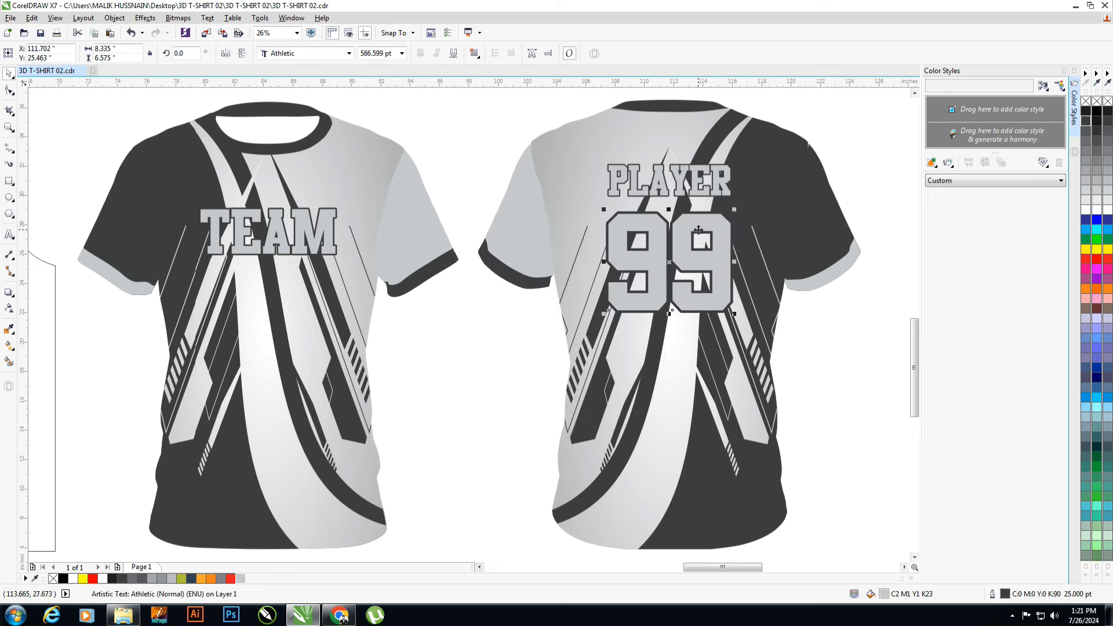
left_click(736, 238)
left_click(713, 185)
- Drag the FRONT VIEW and BACK VIEW white shirt images from Explorer into the CorelDRAW page
scroll(715, 193, "down", 2)
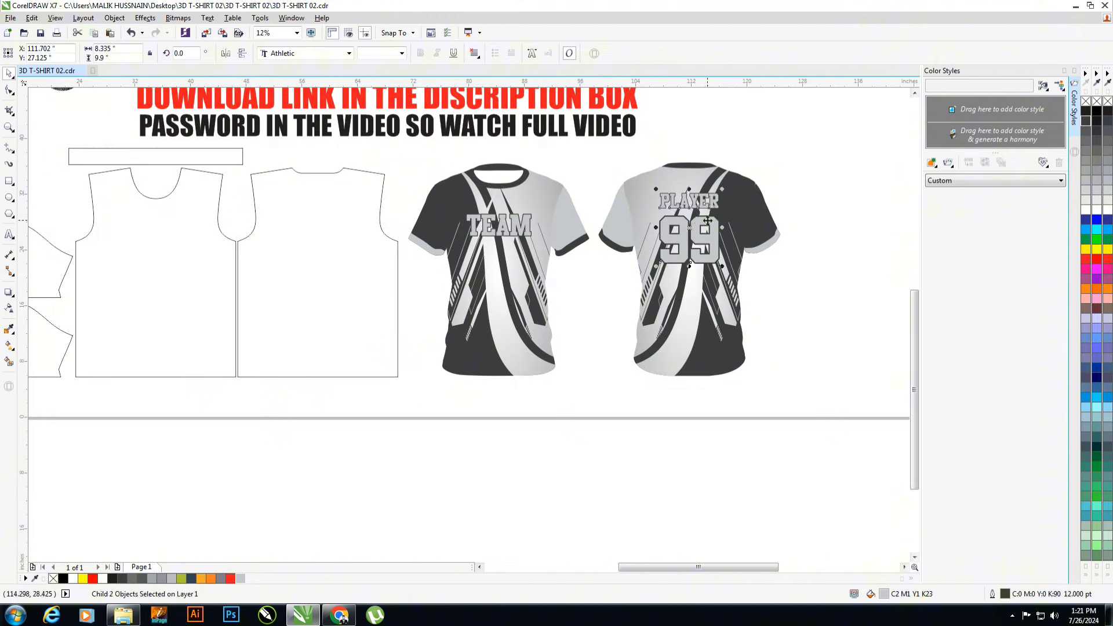
left_click(786, 165)
left_click(134, 607)
left_click(700, 170)
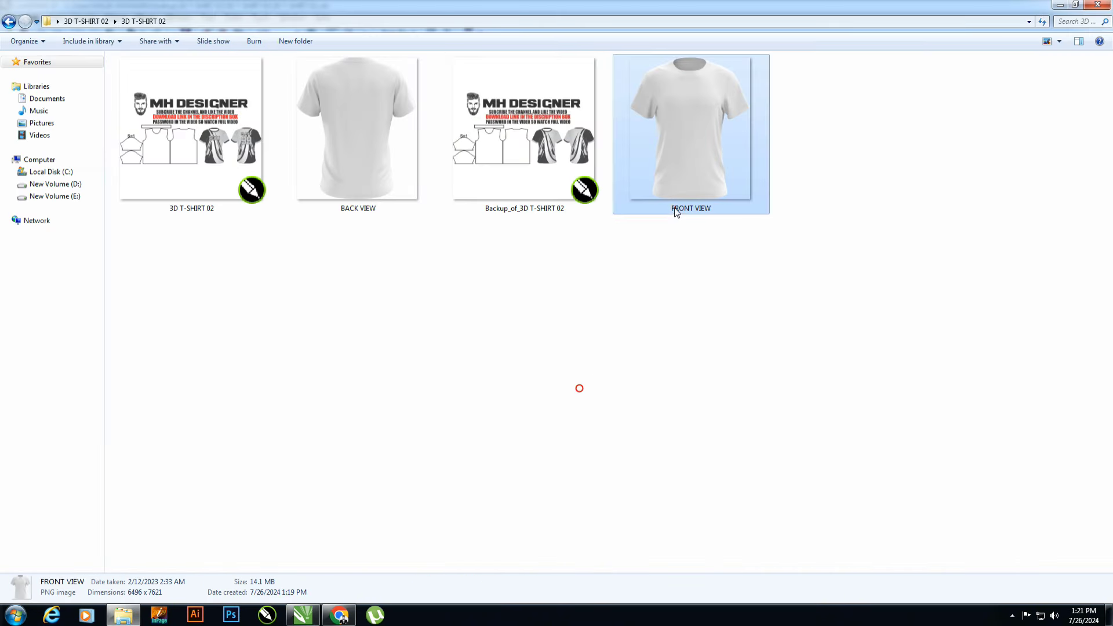
left_click(524, 133, "ctrl")
left_click(387, 165, "ctrl")
mouse_move(386, 165)
left_mouse_down()
mouse_move(365, 483)
mouse_move(306, 621)
left_mouse_up()
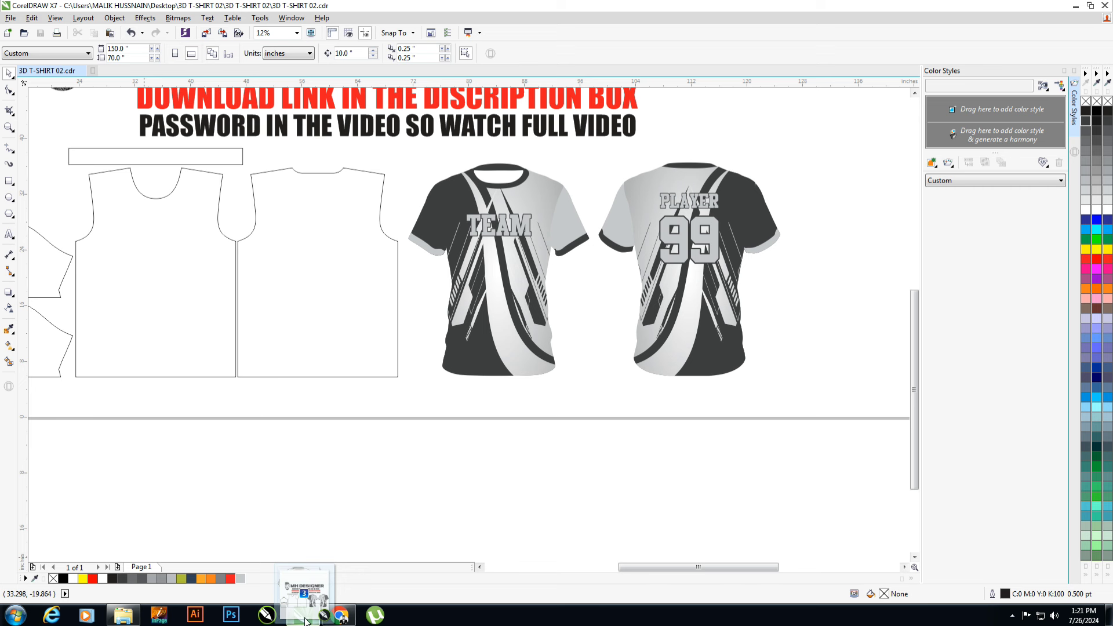
left_click(123, 615)
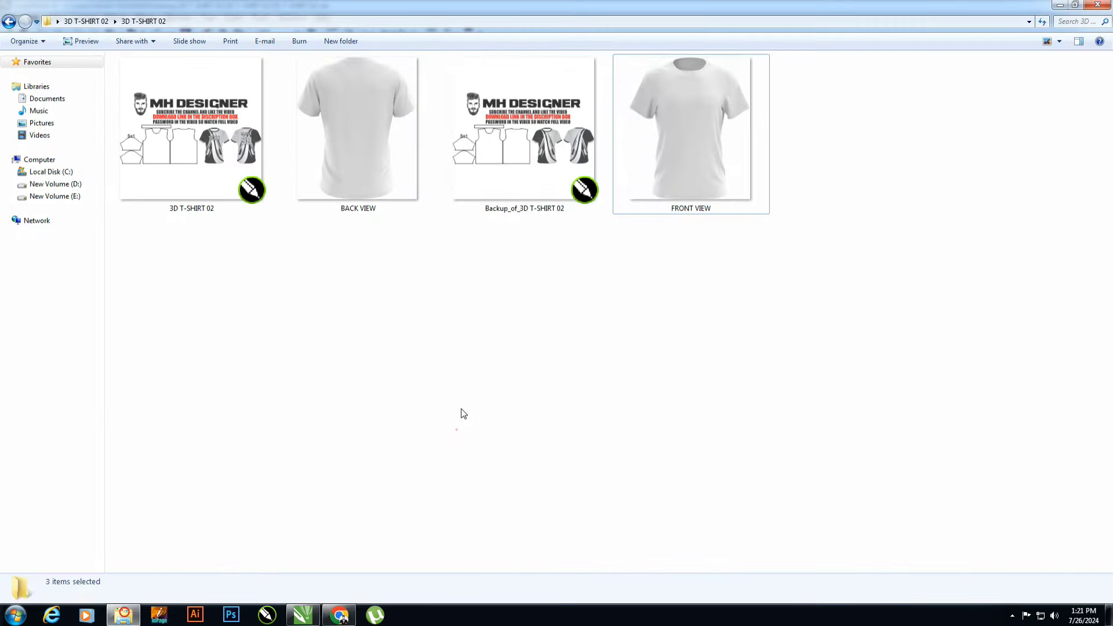
left_click(358, 133, "ctrl")
mouse_move(691, 169)
left_mouse_down()
mouse_move(303, 621)
mouse_move(589, 445)
left_mouse_up()
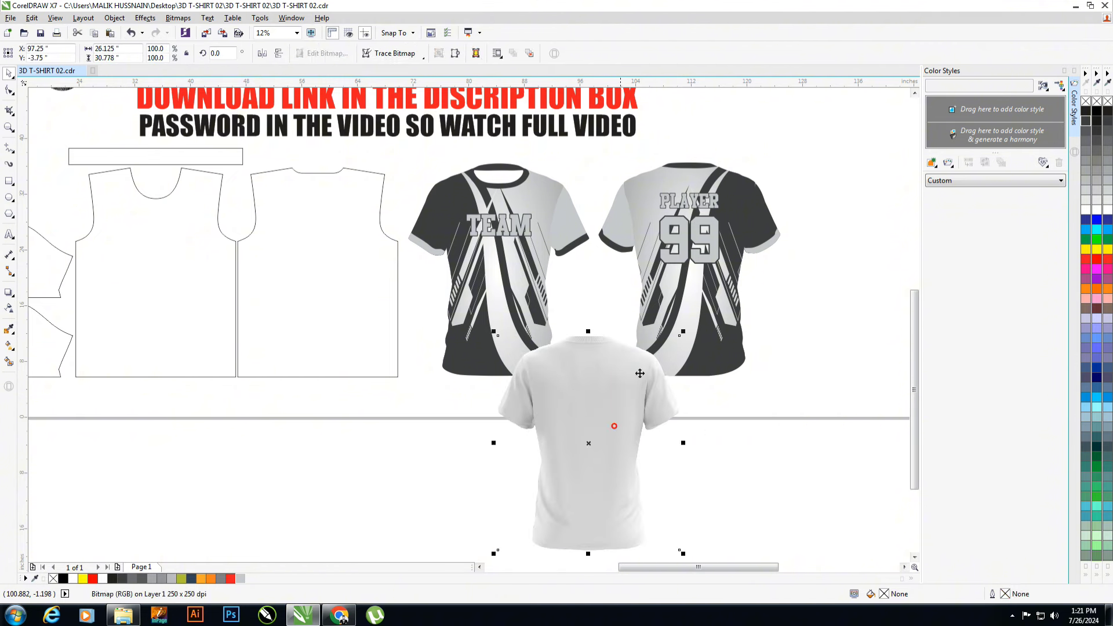
- Center a white shirt photo over the TEAM jersey and blend both photos with a transparency merge mode
left_click(597, 391)
left_click(522, 280, "shift")
key("e")
key("c")
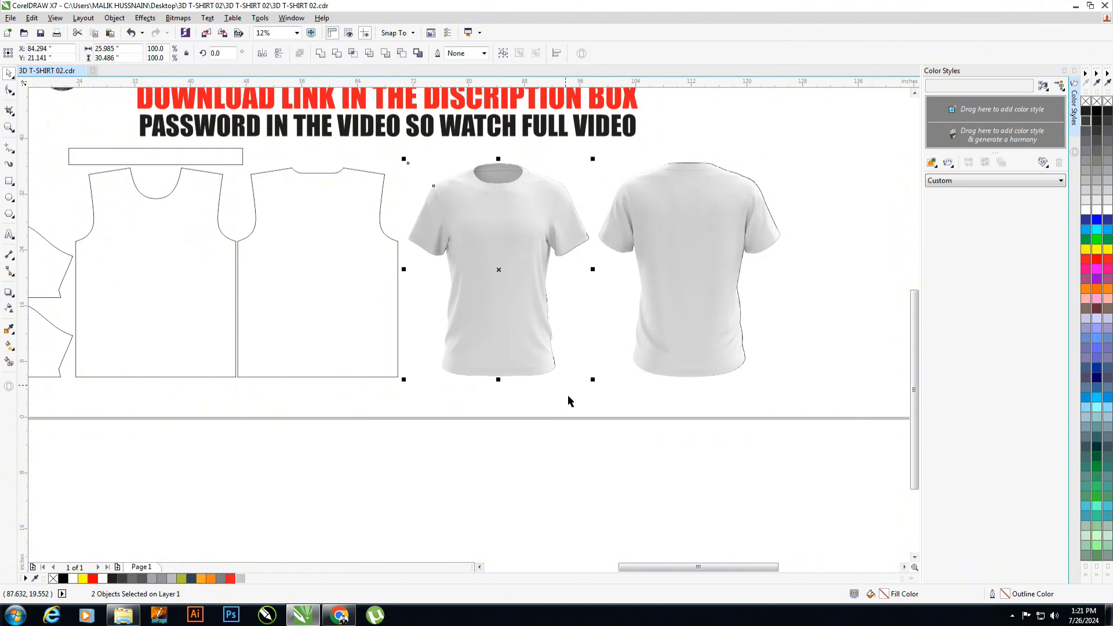
left_click(577, 443)
left_click(529, 266)
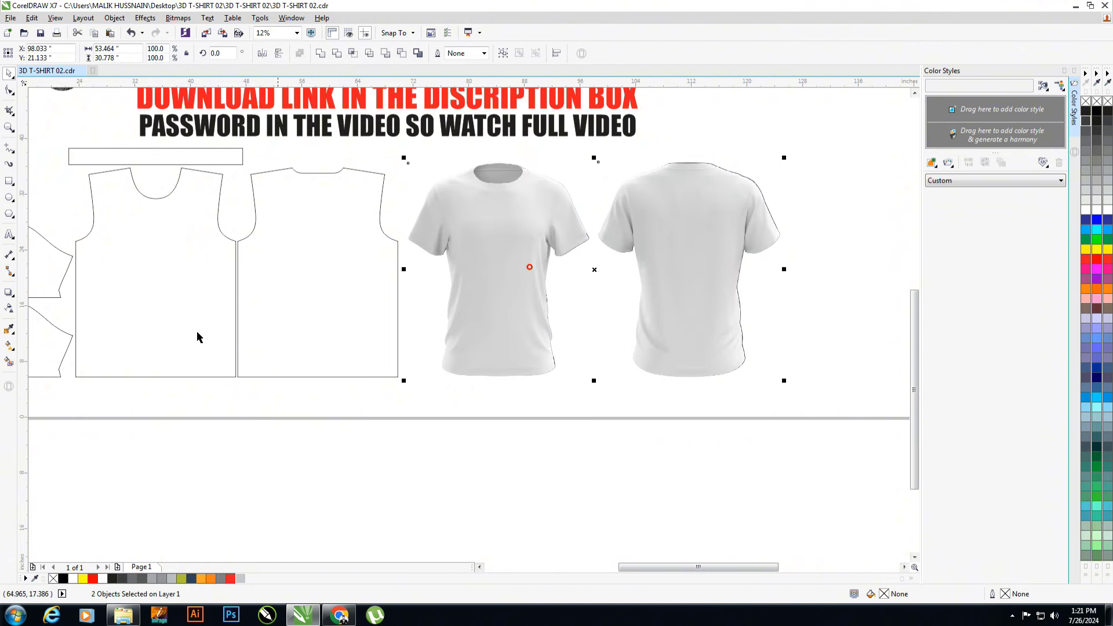
left_click(8, 309)
left_click(133, 53)
left_click(130, 93)
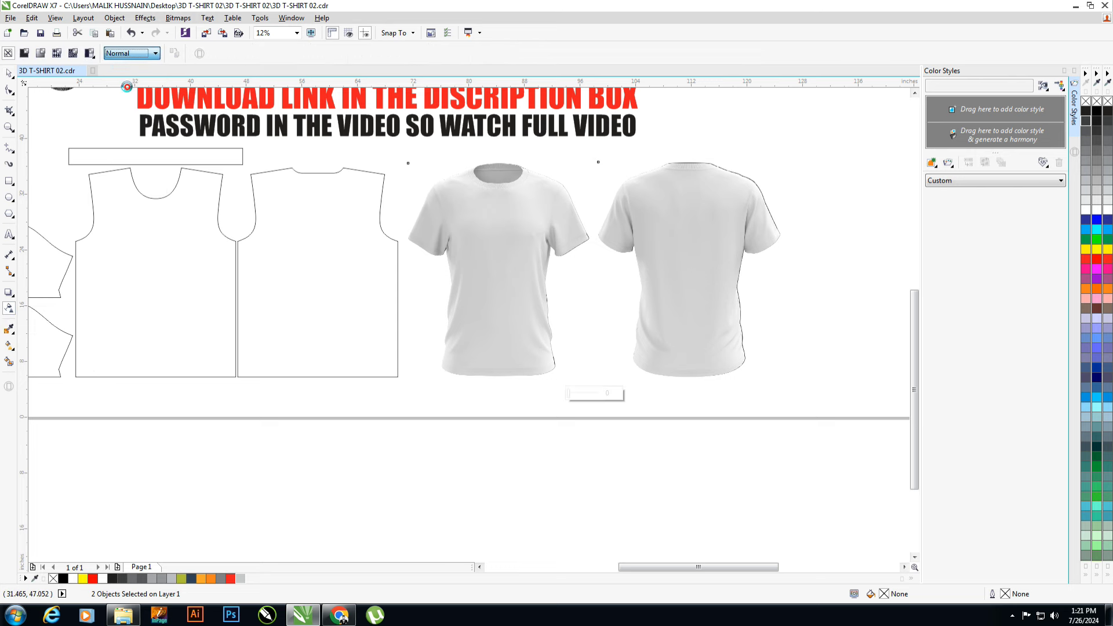
left_click(9, 73)
- Zoom to the shaded jerseys and preview them full screen with F9
left_click_drag(835, 139, 383, 413)
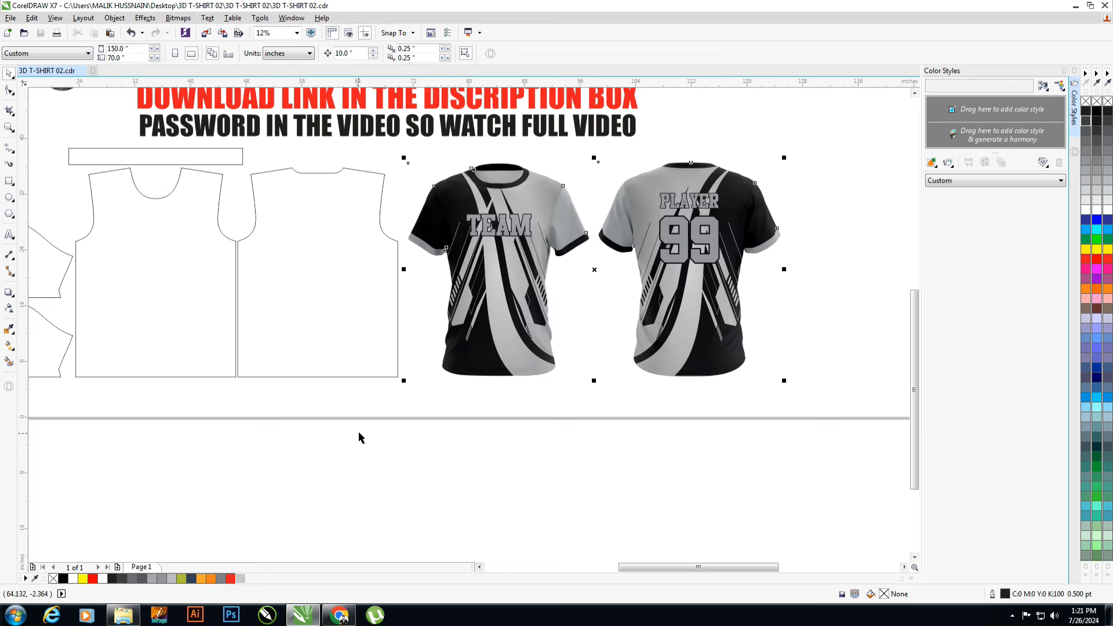
key("shift+F2")
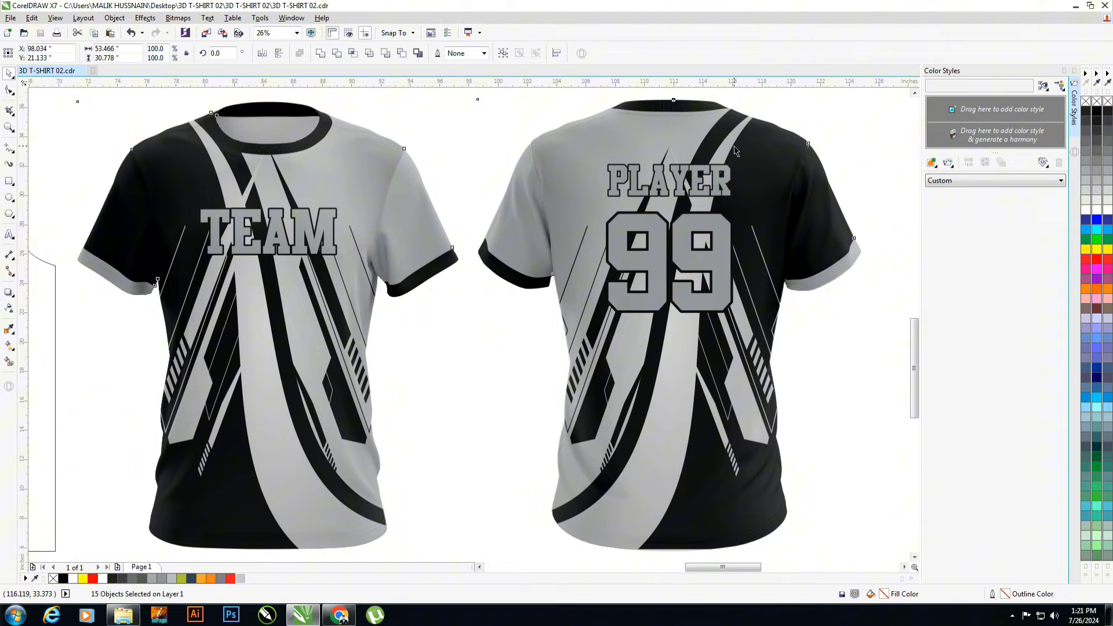
key("F9")
left_click(574, 346)
key("F4")
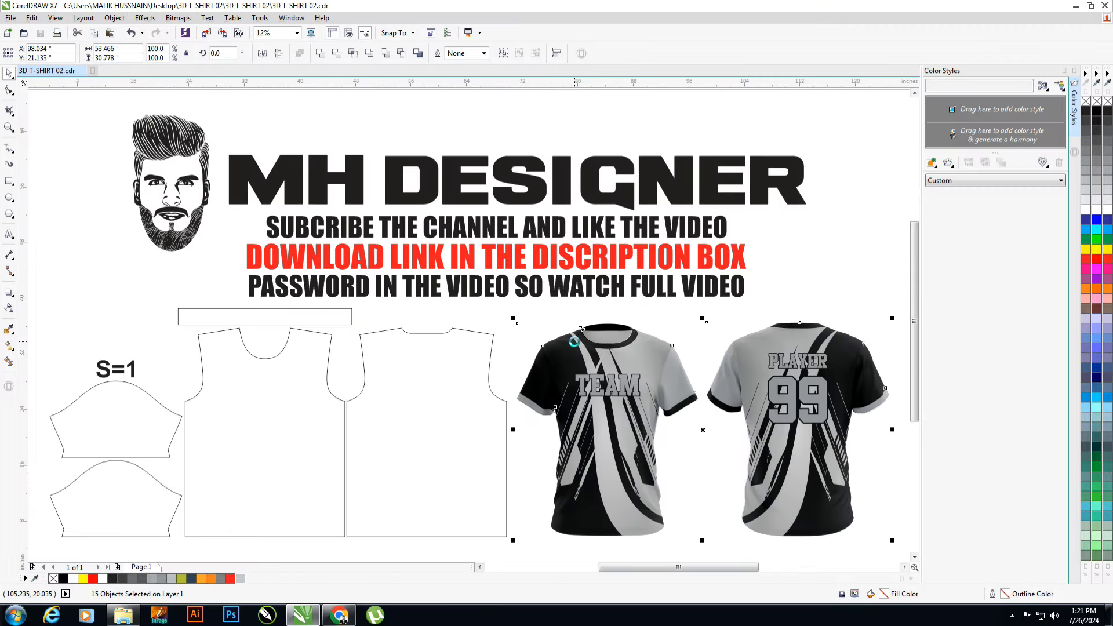
key("shift+F4")
- Group all page content, then zoom in and select the front white shirt photo
key("ctrl+a")
key("ctrl+g")
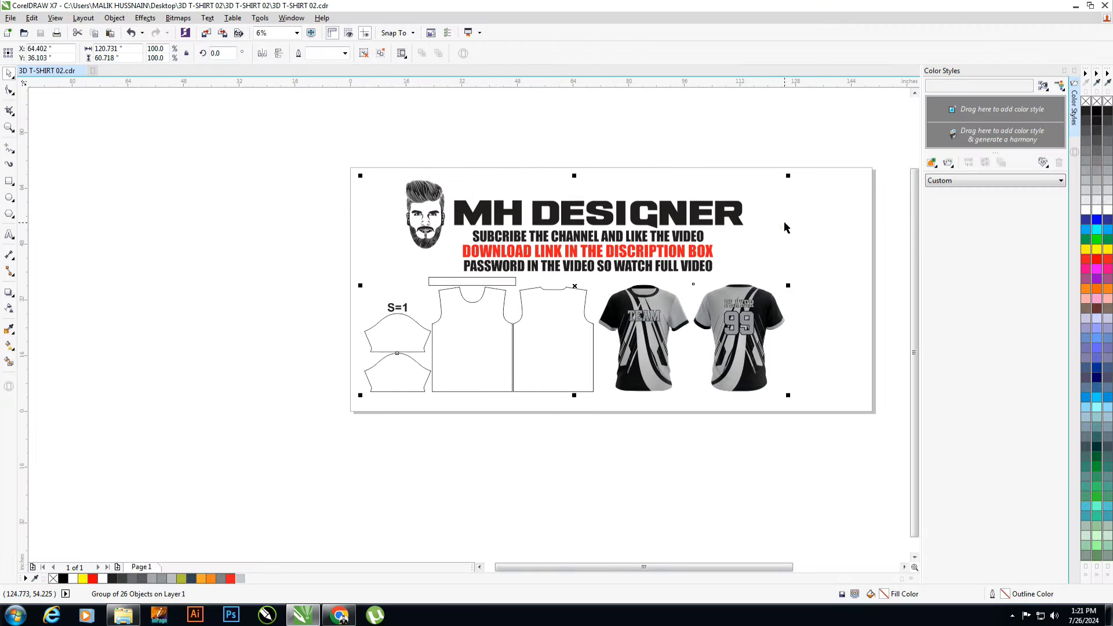
left_click(784, 221)
key("F4")
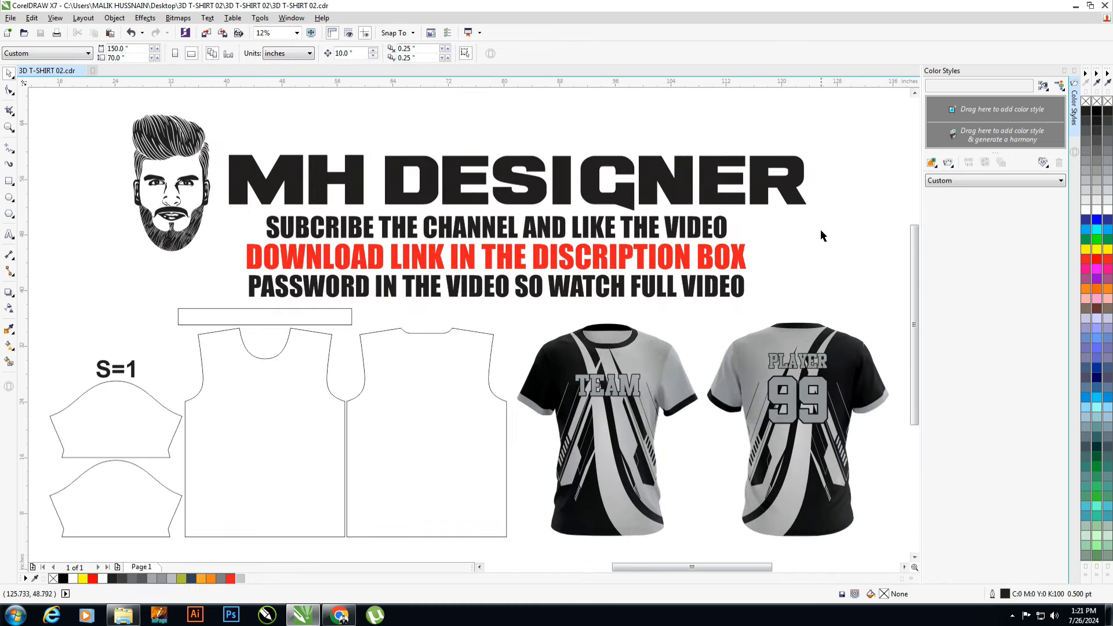
left_click(592, 364)
- Place the white shirt overlay on the back jersey, then zoom out to the whole page
left_click_drag(765, 381, 777, 384)
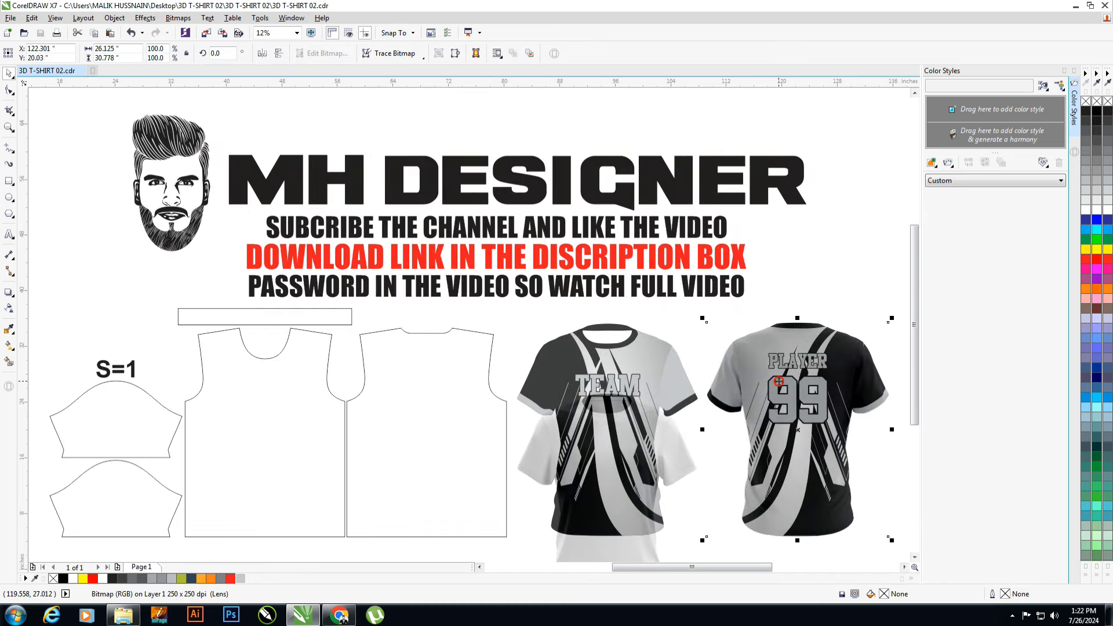
key("Escape")
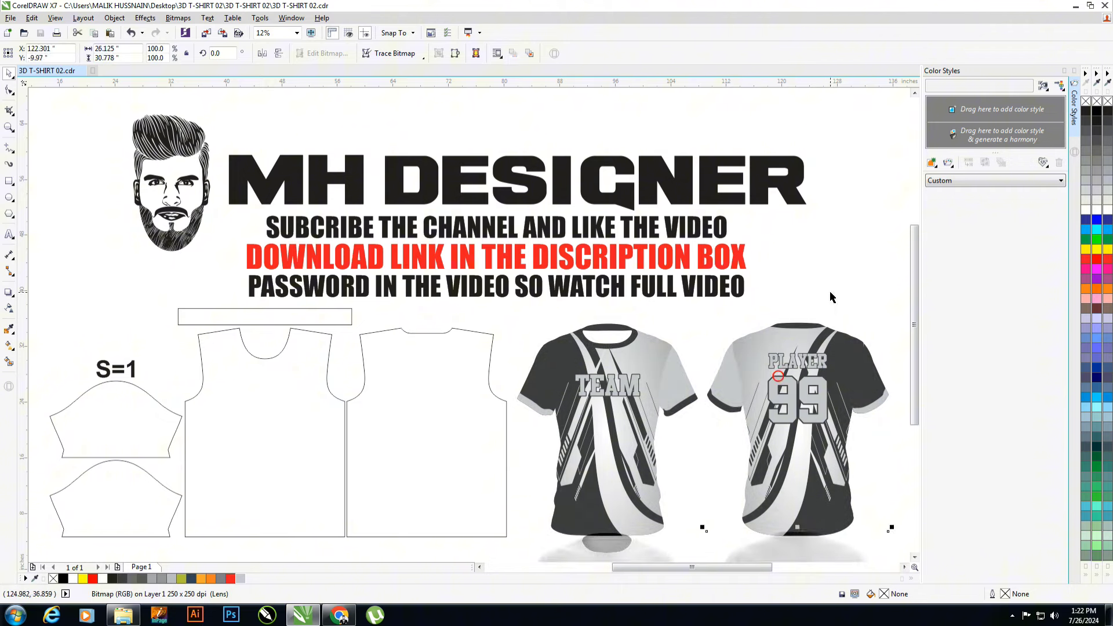
key("F3")
scroll(416, 422, "up", 2)
- Create colour styles from the front jersey design and change its dark grey to RGB #000000
left_click(594, 343)
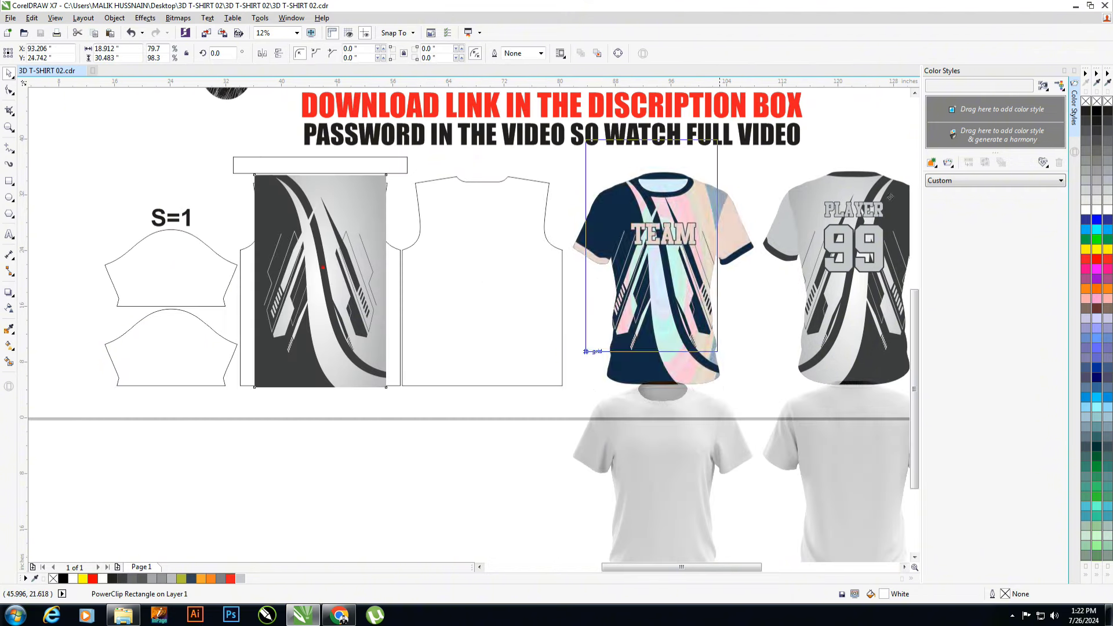
left_click_drag(975, 115, 973, 114)
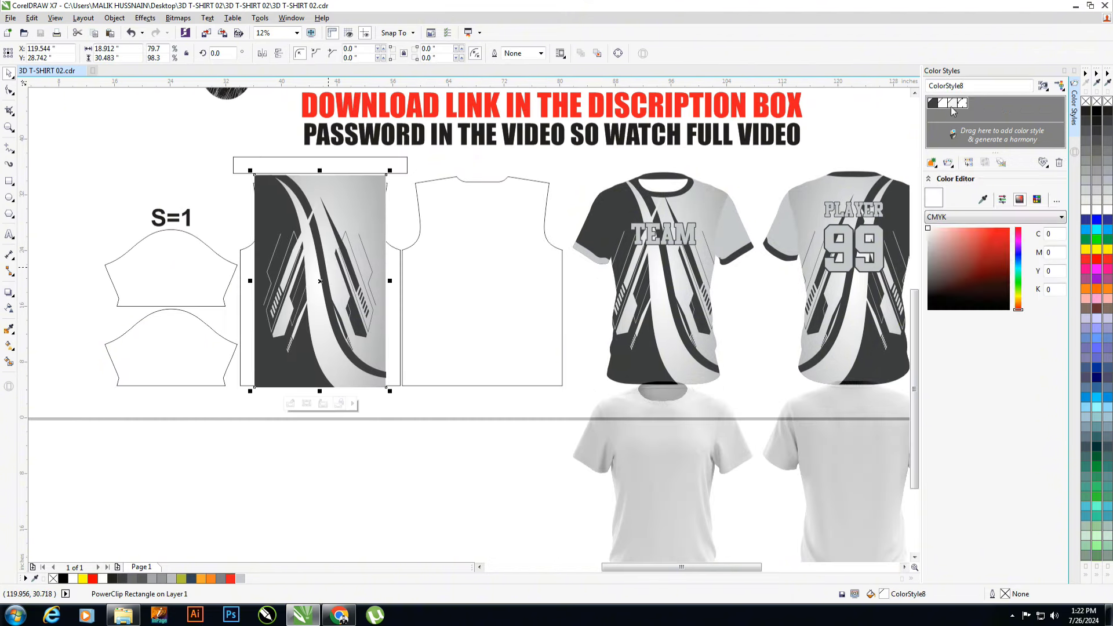
left_click(984, 200)
left_click(1097, 111)
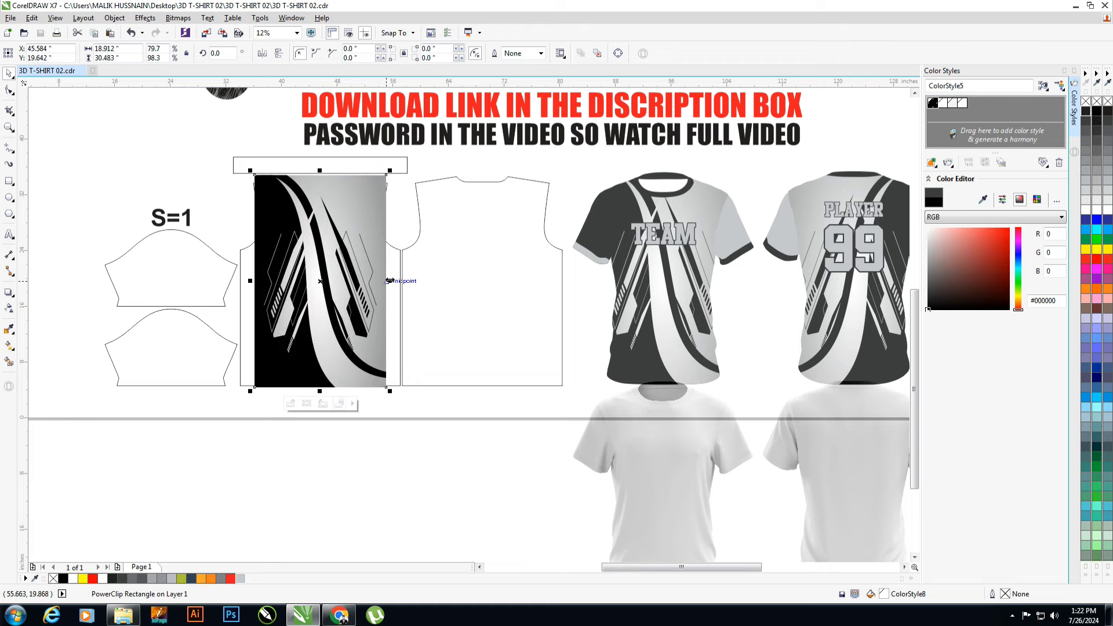
- PowerClip the widened design into the front piece and a rotated copy into the back; fill the collar strip black
left_click_drag(388, 280, 402, 281)
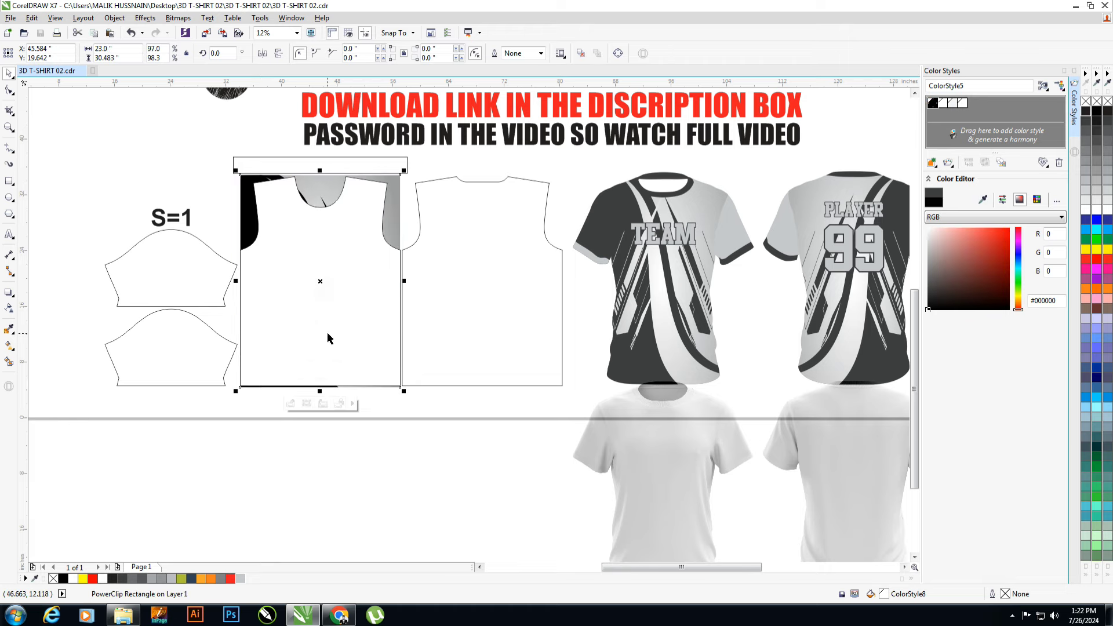
left_click(327, 333)
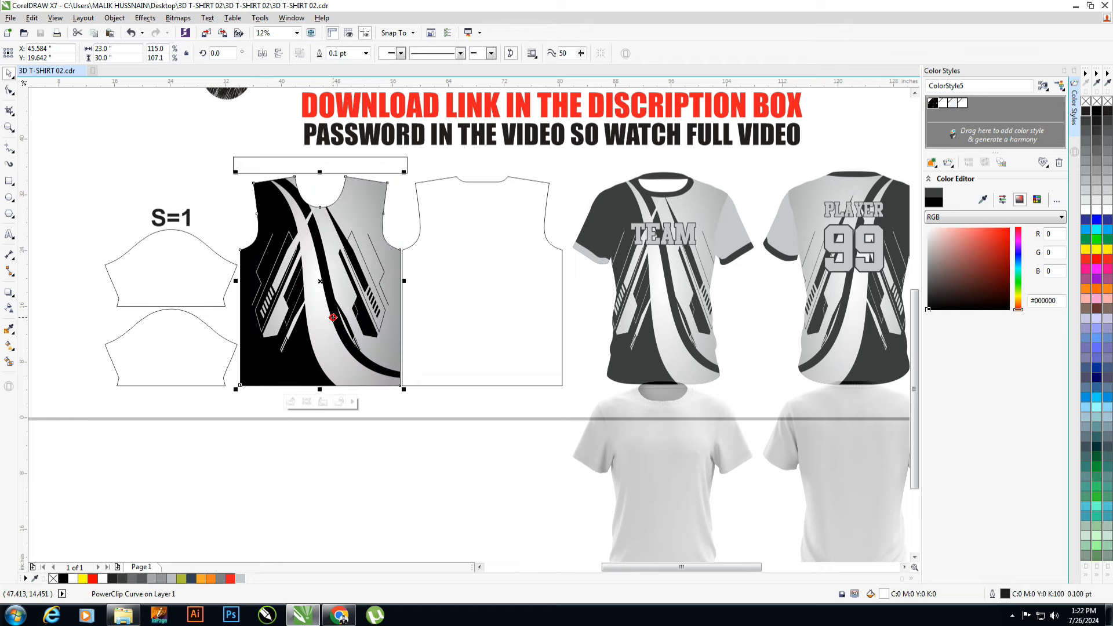
left_click(408, 283)
left_click_drag(406, 281, 466, 325)
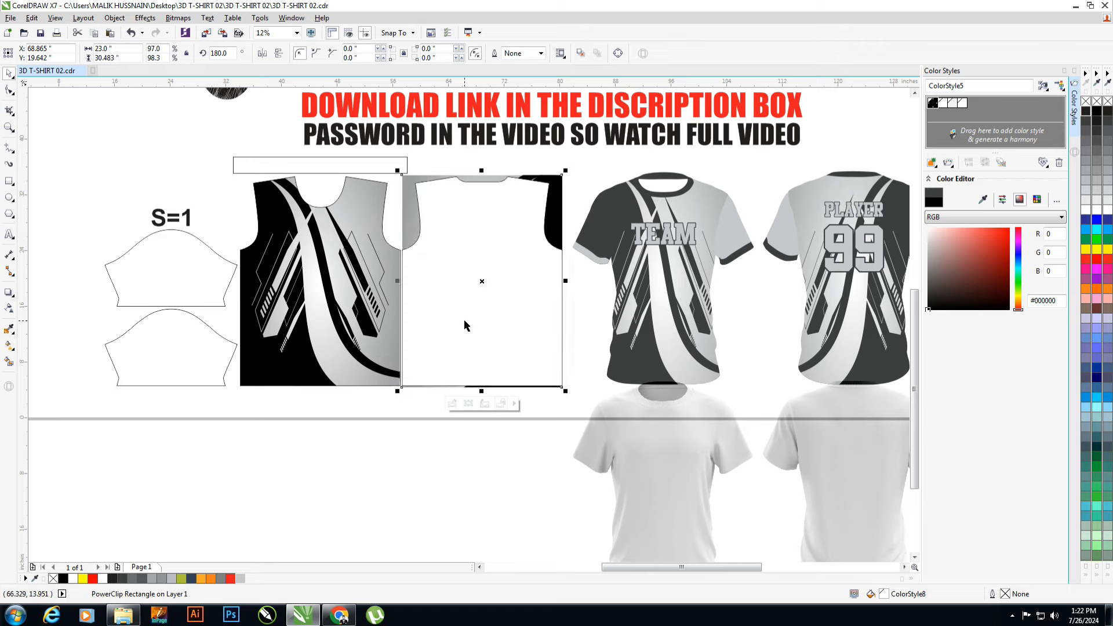
left_click(302, 427)
left_click(311, 168)
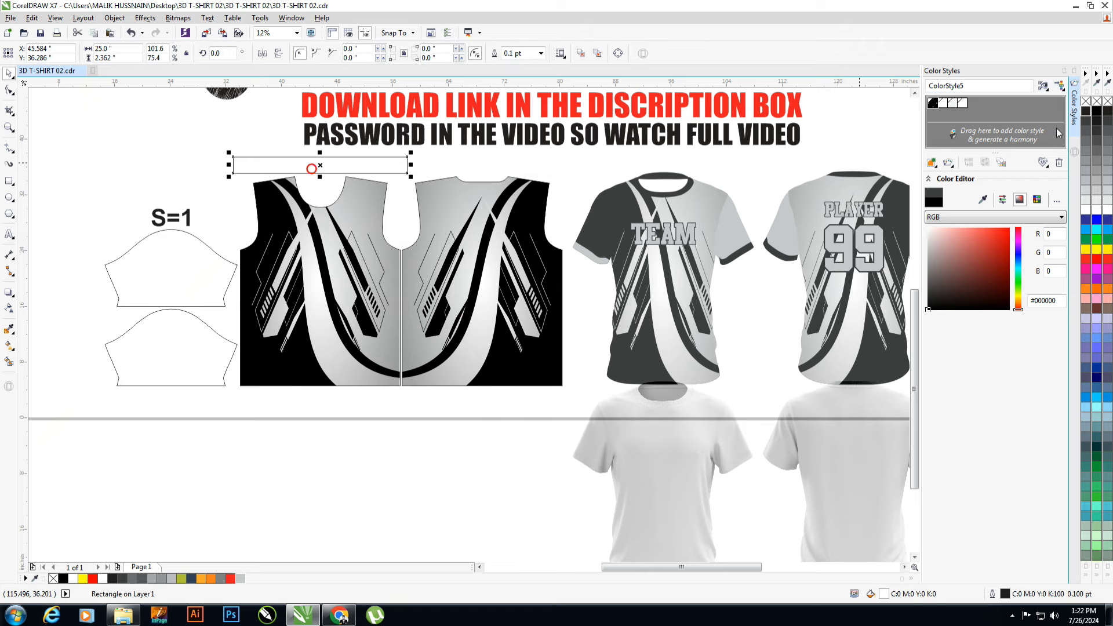
left_click(1097, 116)
- Fill the top sleeve piece grey and the bottom sleeve piece black
left_click(178, 294)
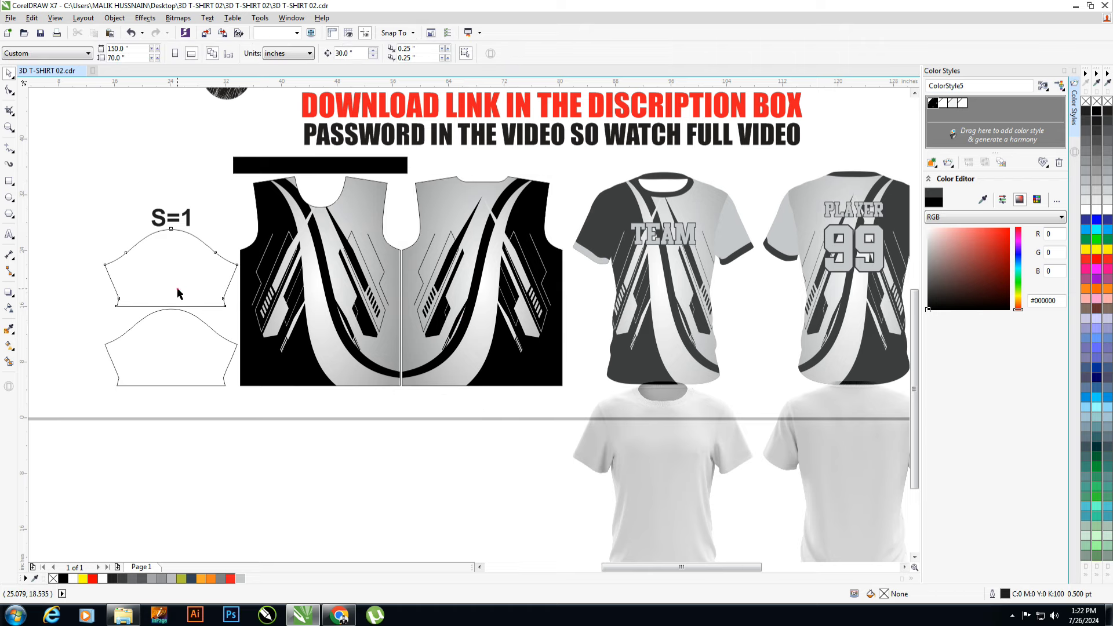
left_click(240, 578)
left_click(288, 531)
left_click(189, 364)
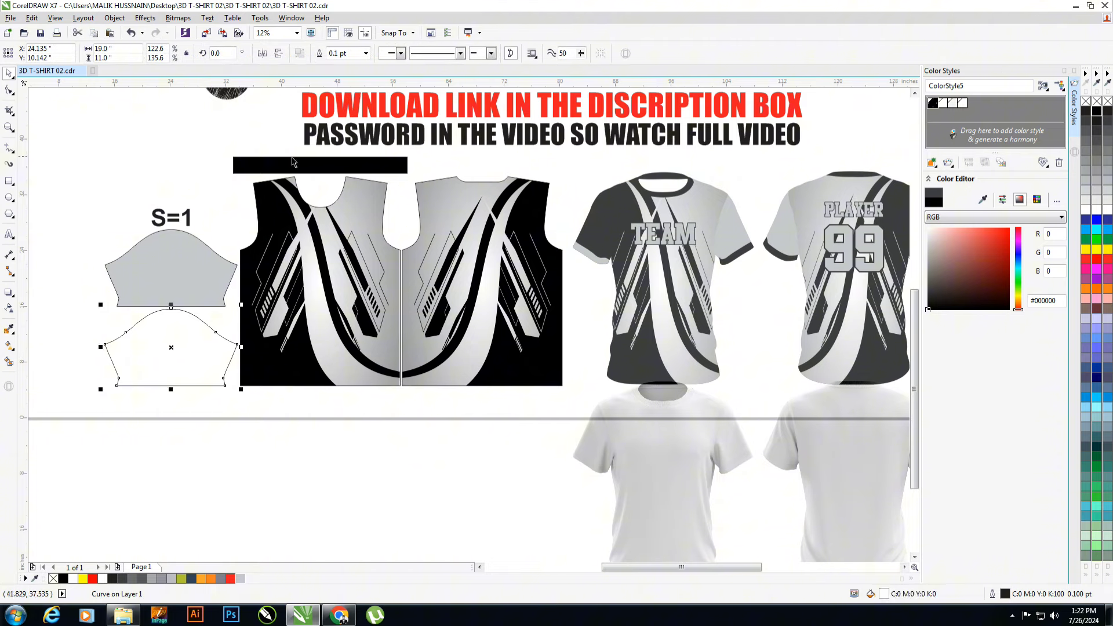
- Clip a black cuff band into the top sleeve and a grey band into the lower sleeve
mouse_move(249, 165)
left_mouse_down()
mouse_move(244, 229)
mouse_move(120, 301)
left_mouse_up()
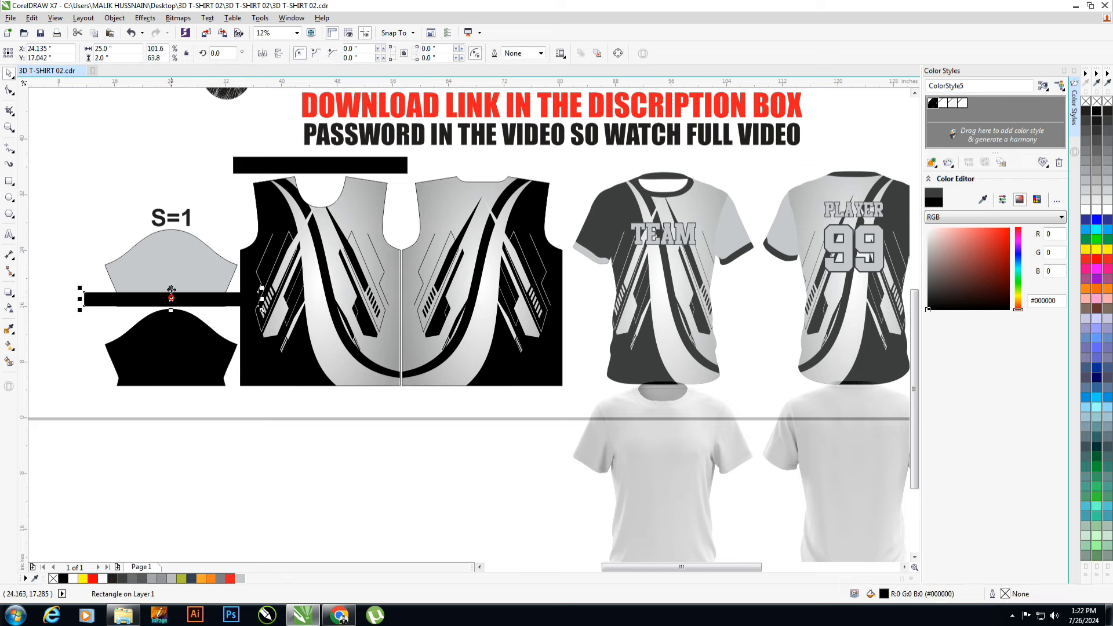
left_click(178, 346)
left_click_drag(180, 299, 179, 378)
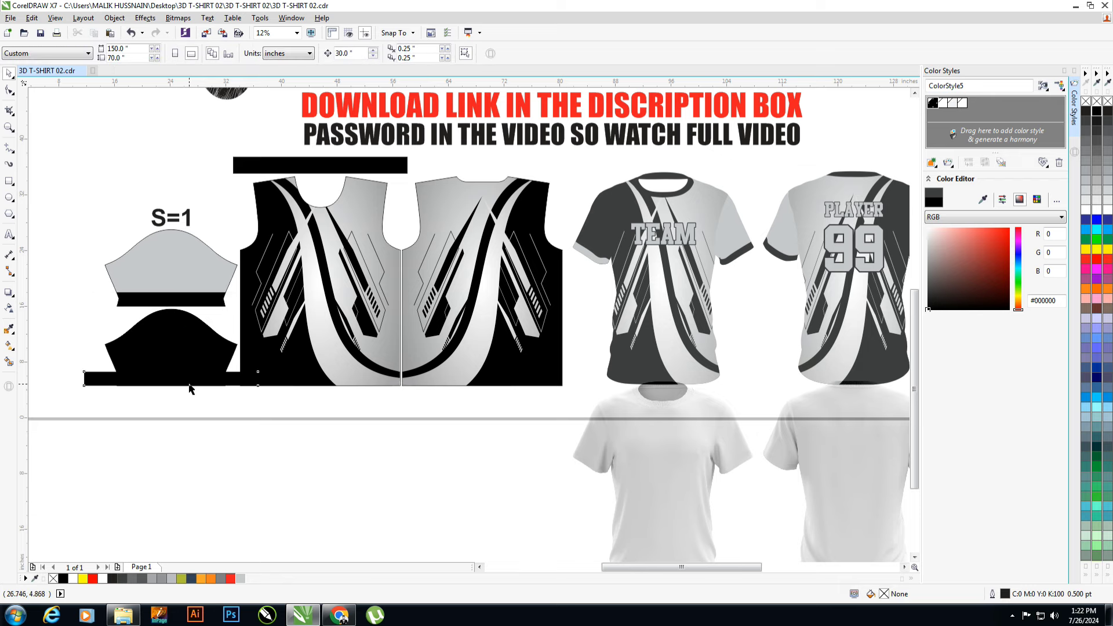
left_click(242, 579)
left_click(193, 348)
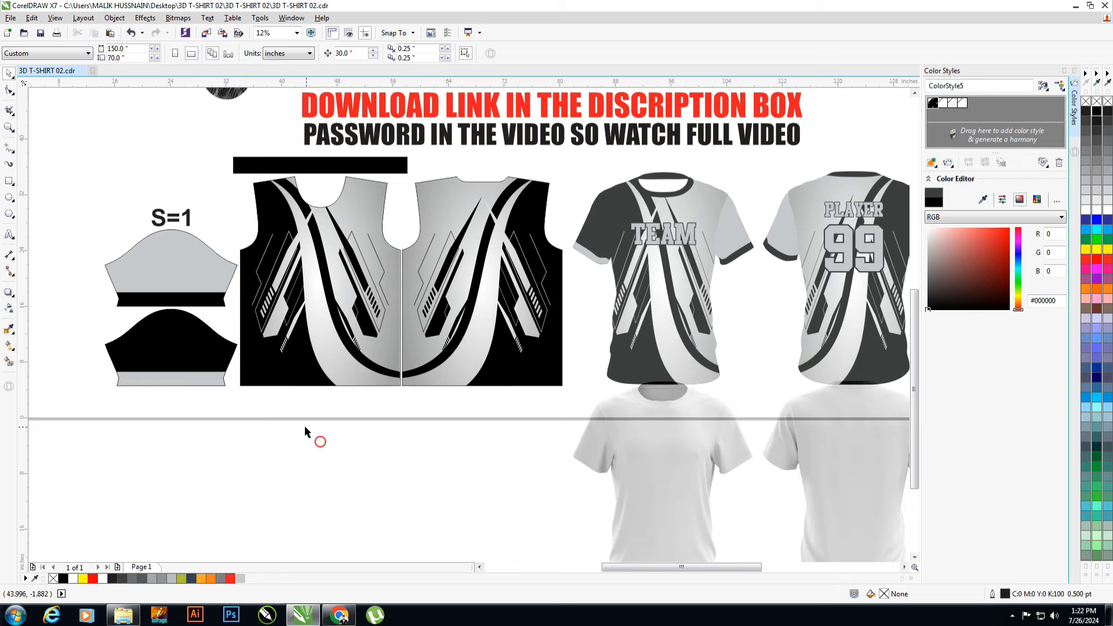
scroll(306, 434, "down", 1)
- Copy TEAM onto the front pattern piece and resize it to 12.5 inches wide
left_click(559, 304)
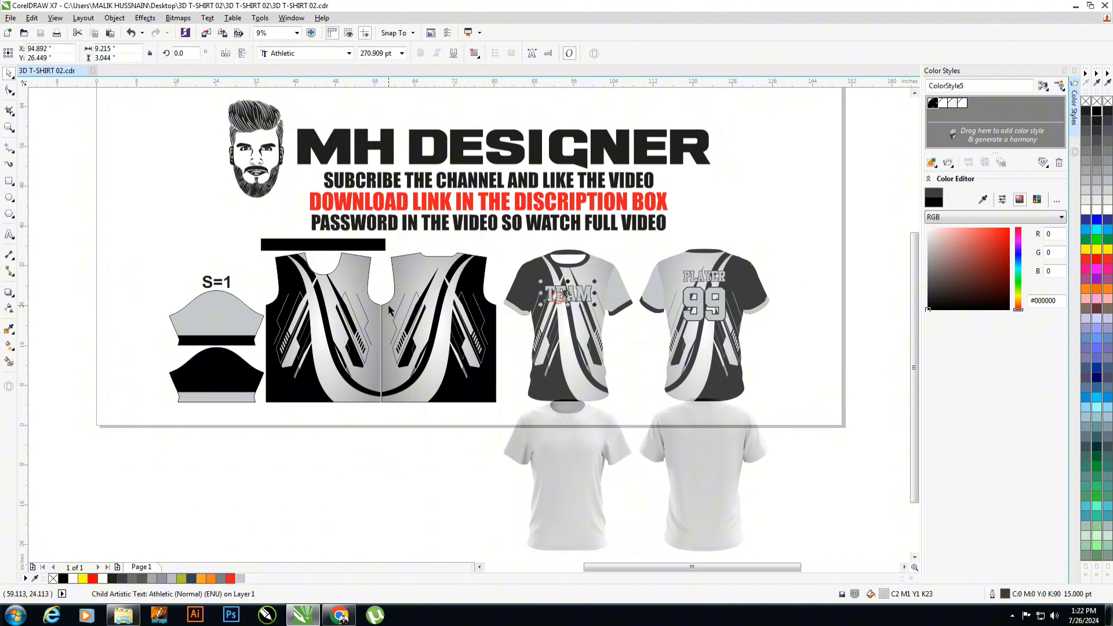
left_click_drag(345, 329, 345, 329)
scroll(309, 276, "up", 2)
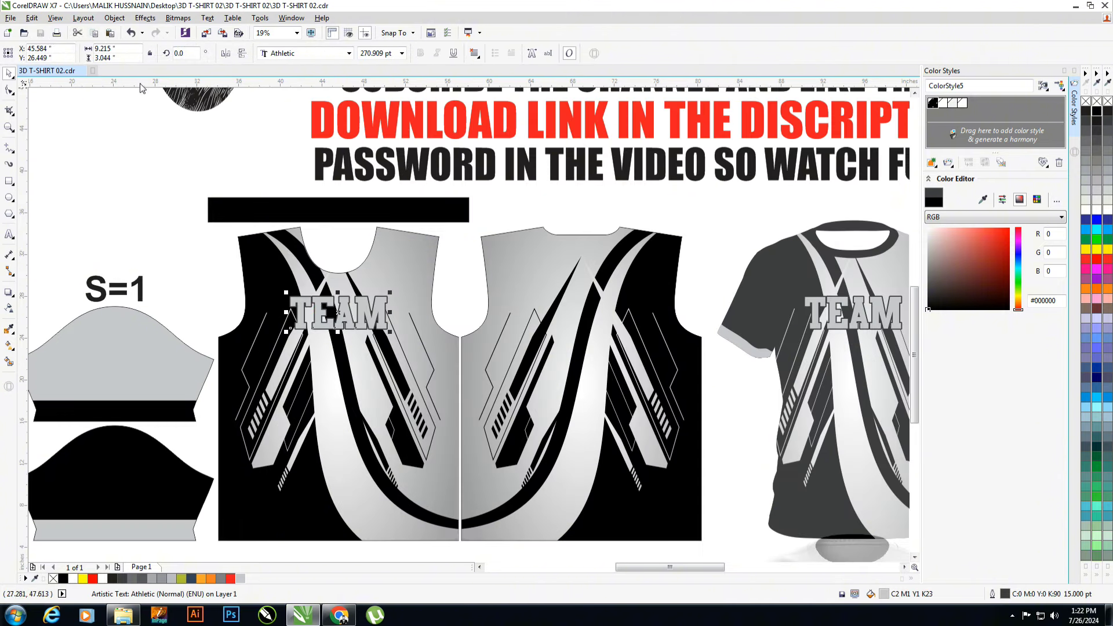
type("2.5")
key("Return")
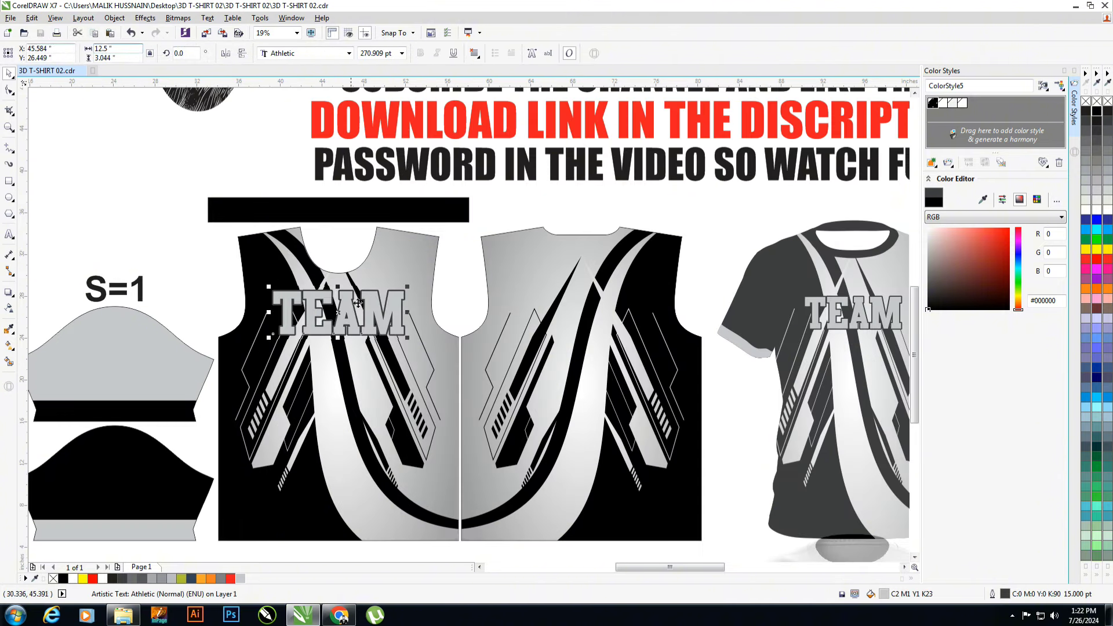
scroll(347, 293, "up", 2)
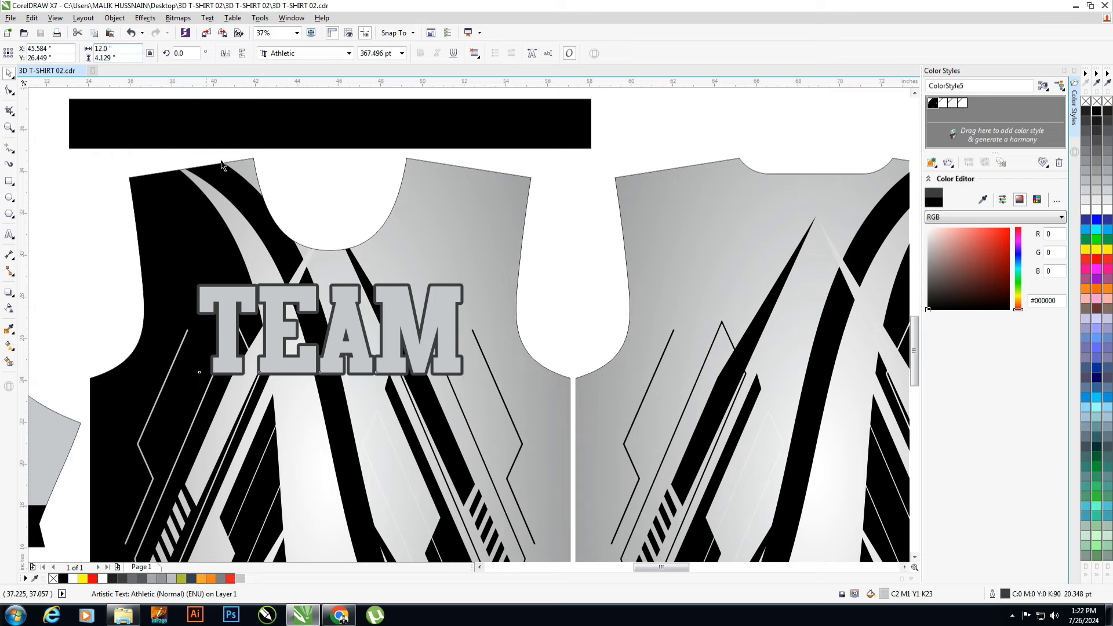
key("Return")
- Give TEAM a black outline, position it on the front panel, and paste PLAYER 99 onto the back
right_click(1096, 110)
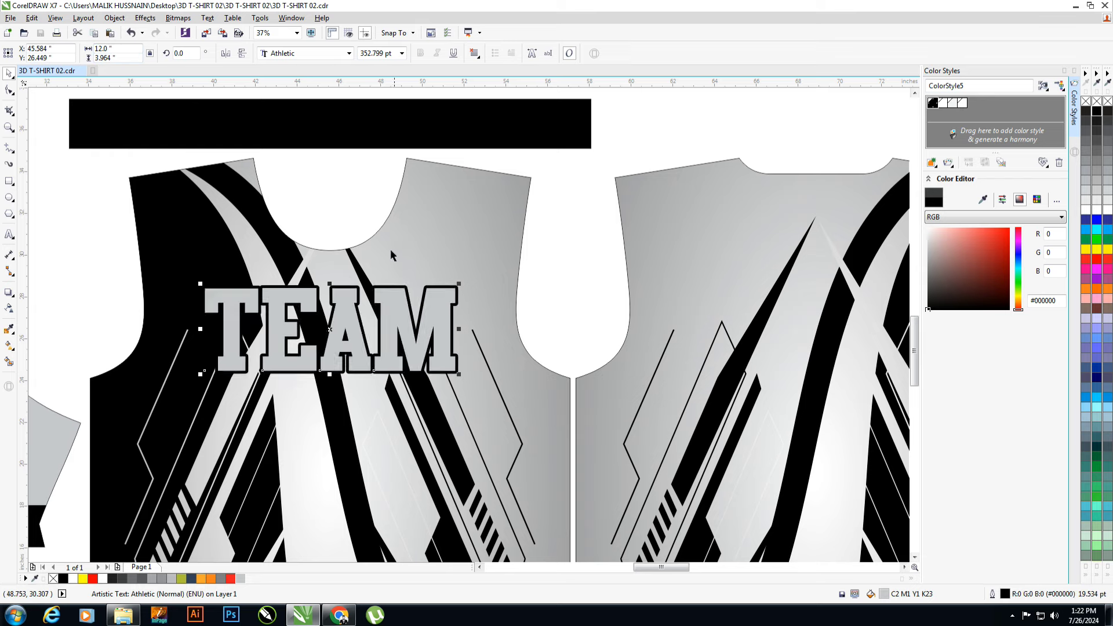
left_click_drag(392, 297, 392, 263)
left_click(552, 299)
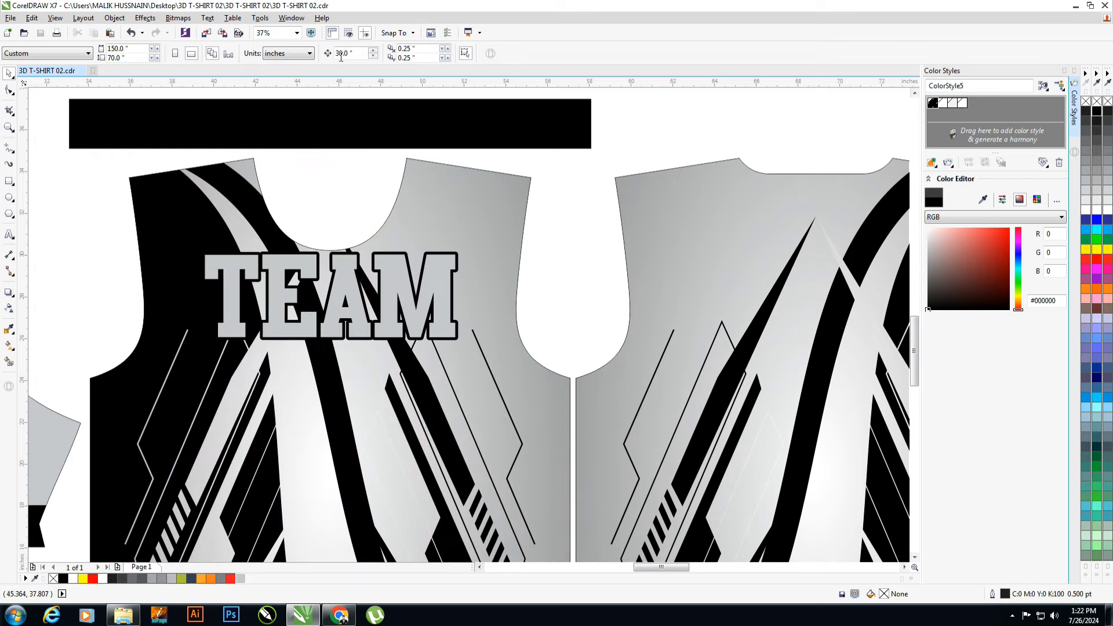
left_click_drag(334, 254, 334, 297)
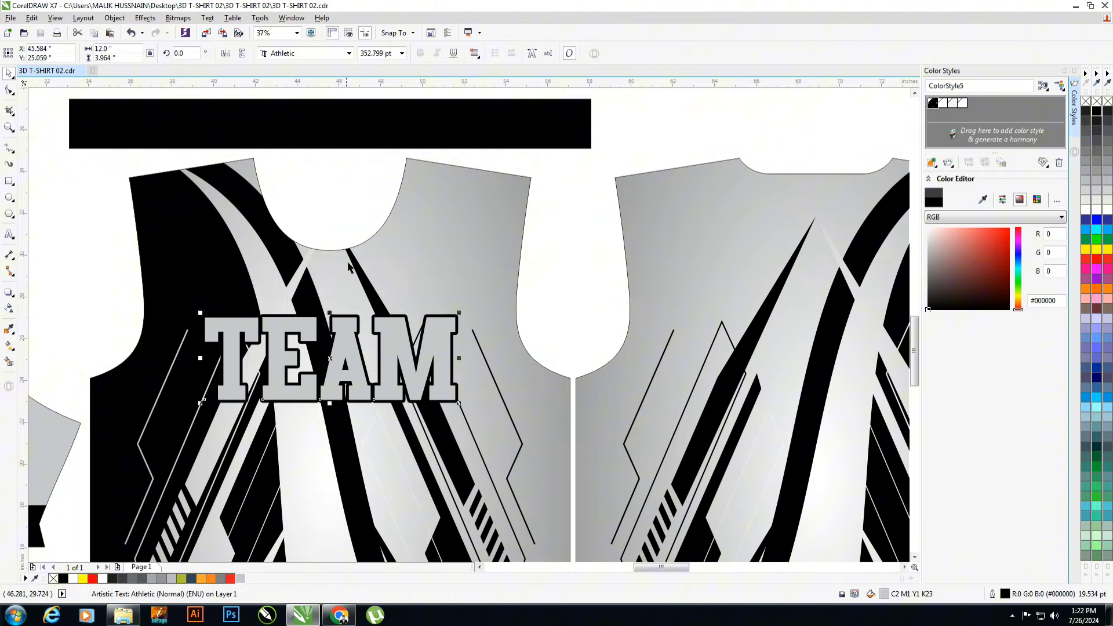
scroll(395, 297, "down", 2)
scroll(703, 268, "down", 2)
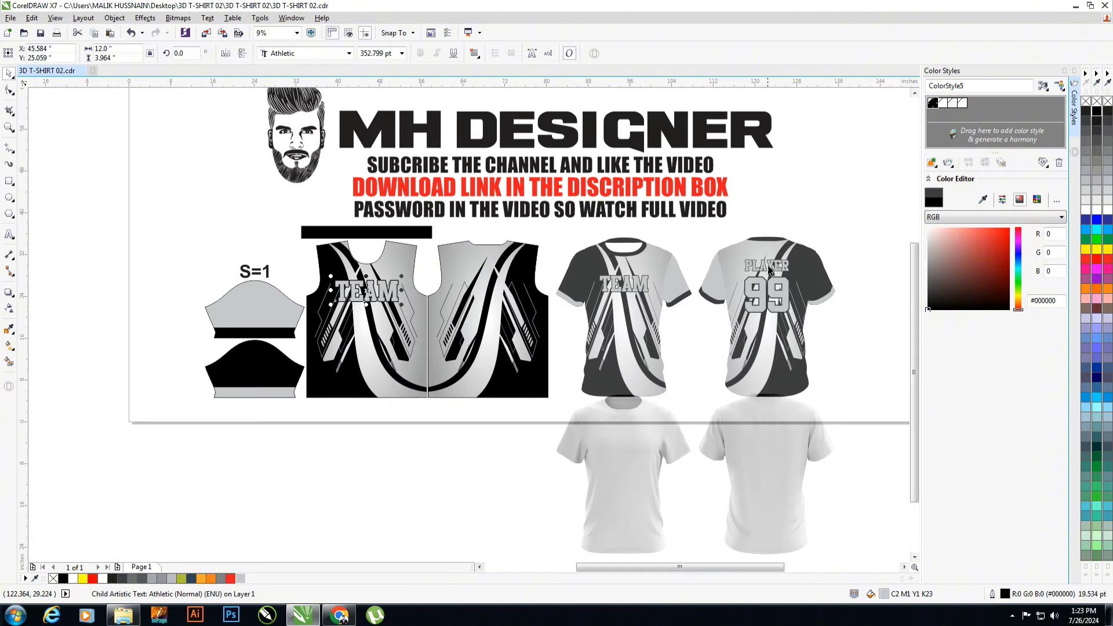
key("ctrl+v")
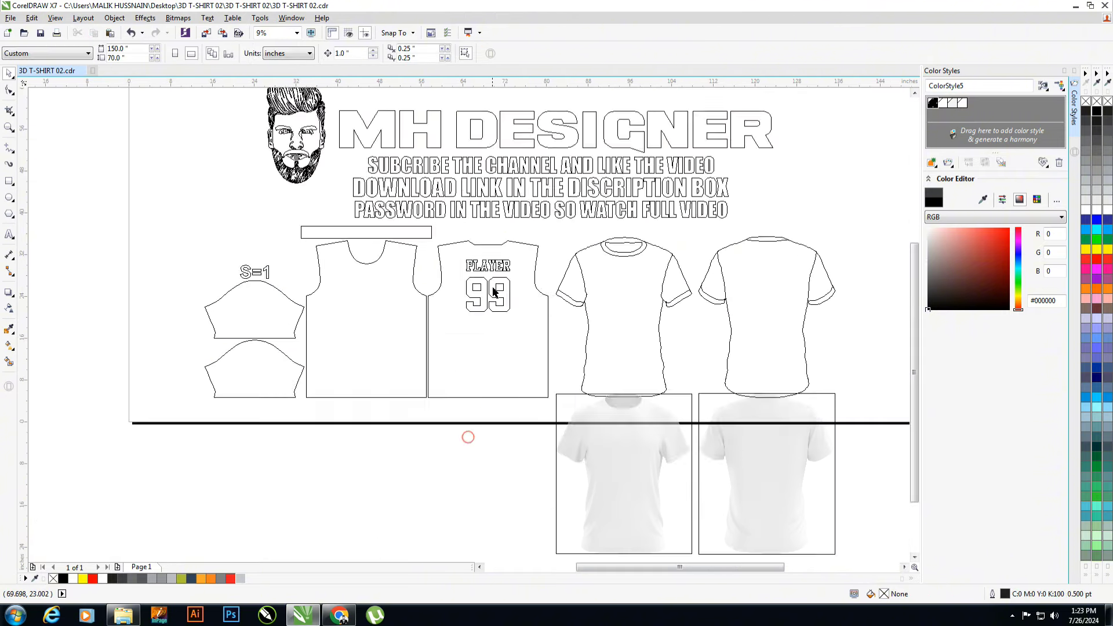
- Make PLAYER 2.3 inches tall with a 15 pt black outline, sitting just above the number
scroll(532, 300, "up", 4)
type("2.3")
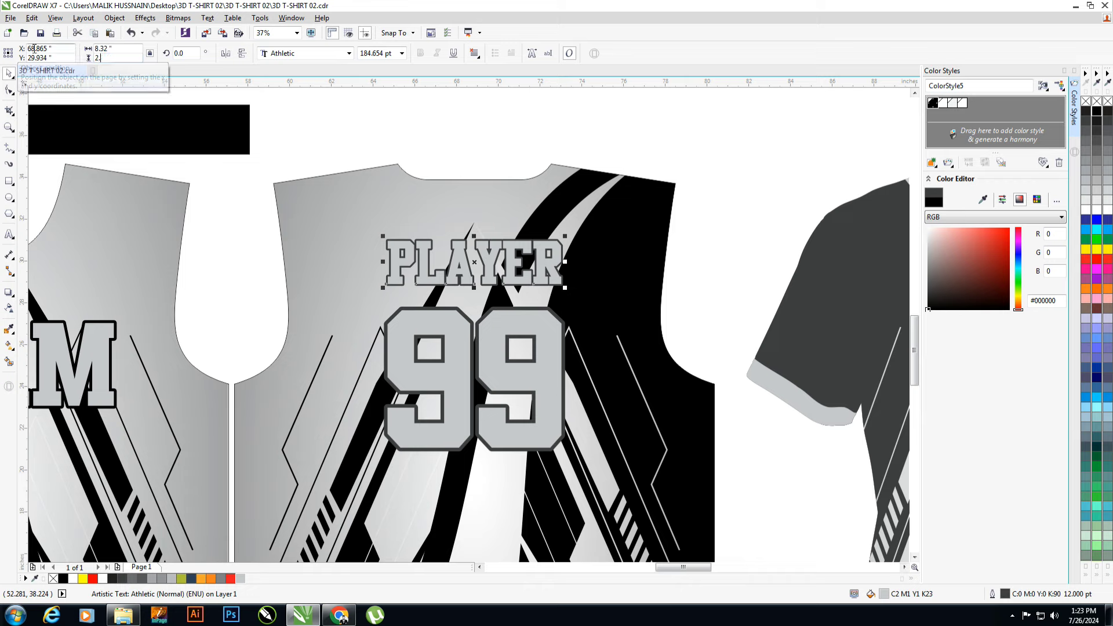
key("Return")
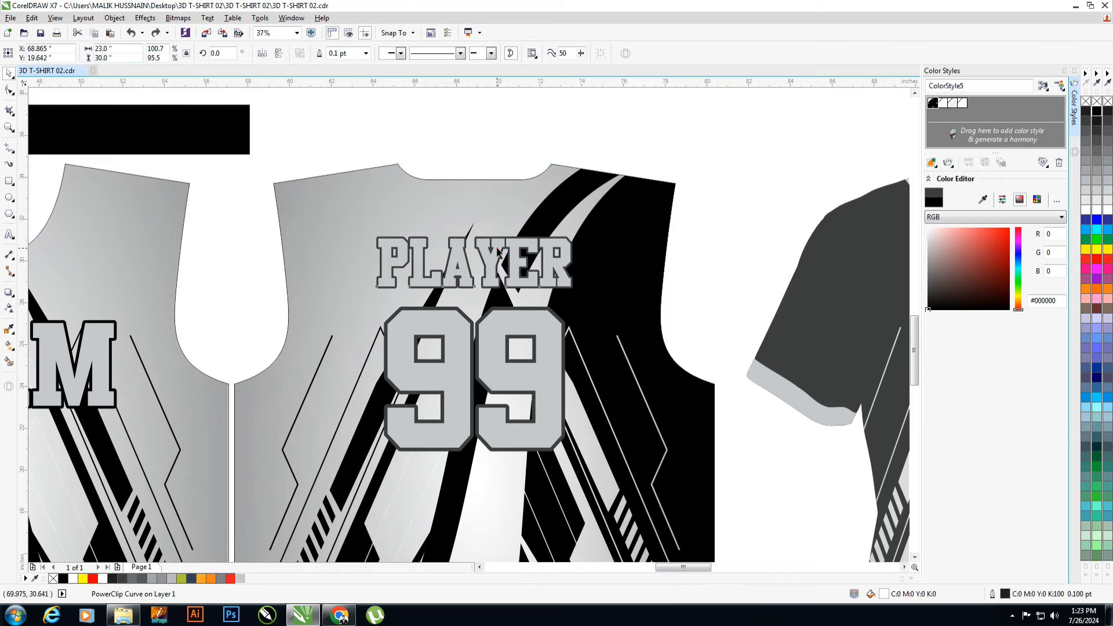
left_click_drag(507, 262, 507, 207)
right_click(1109, 120)
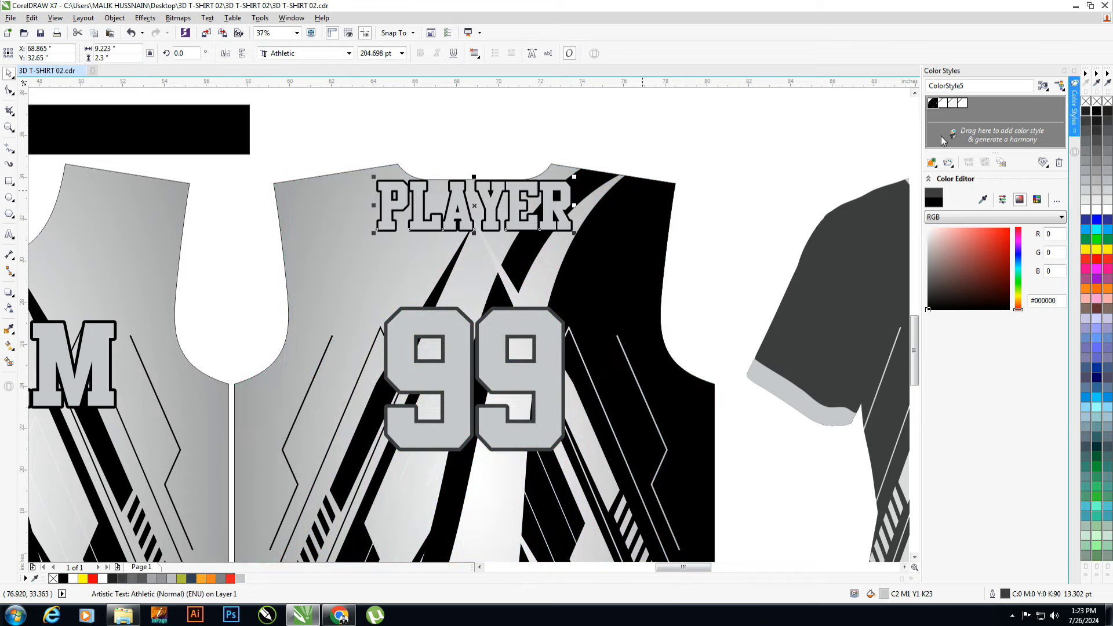
key("F12")
type("15")
key("Return")
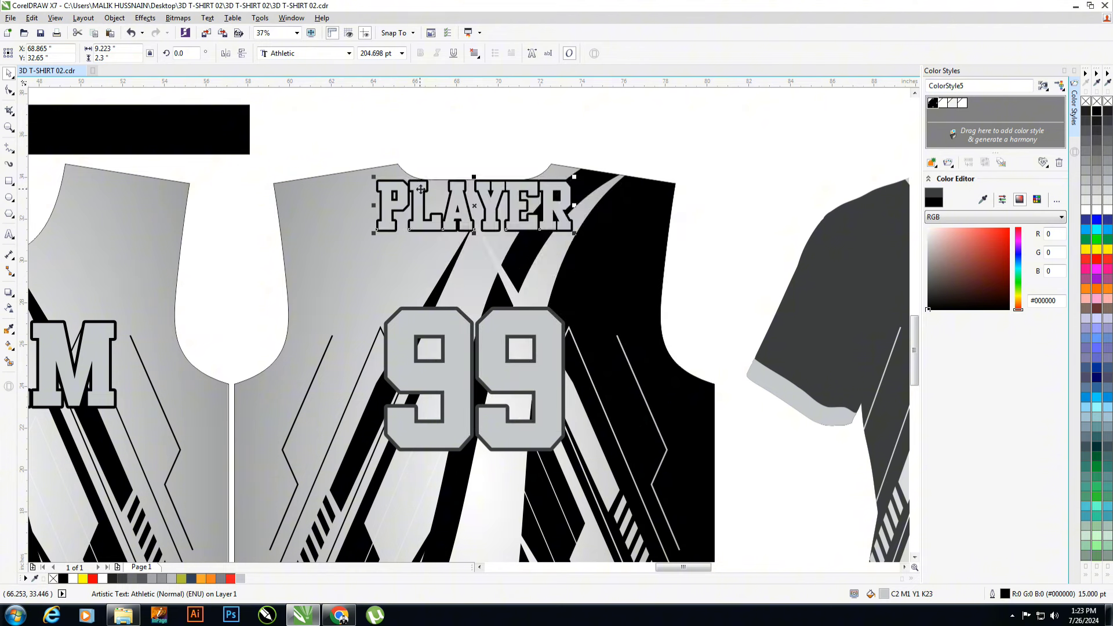
key("Down")
key("Down")
key("Down")
key("Down")
key("Down")
key("Down")
key("Down")
key("Down")
key("Down")
- Enlarge 99 to 7.5 inches tall and give it a 30 pt black outline
left_click(421, 192)
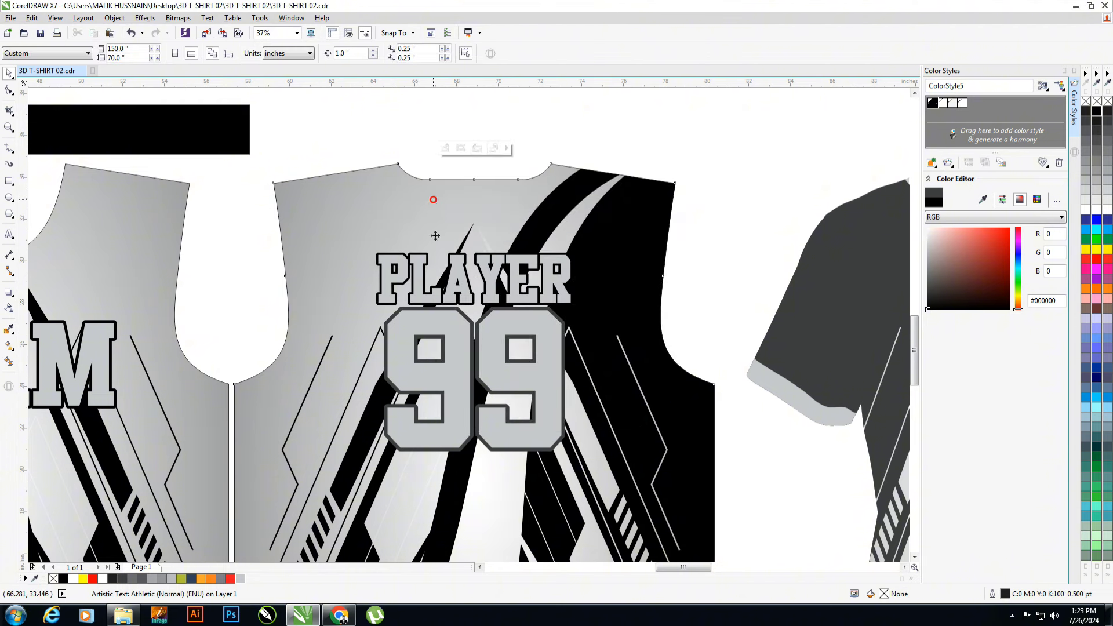
key("Tab")
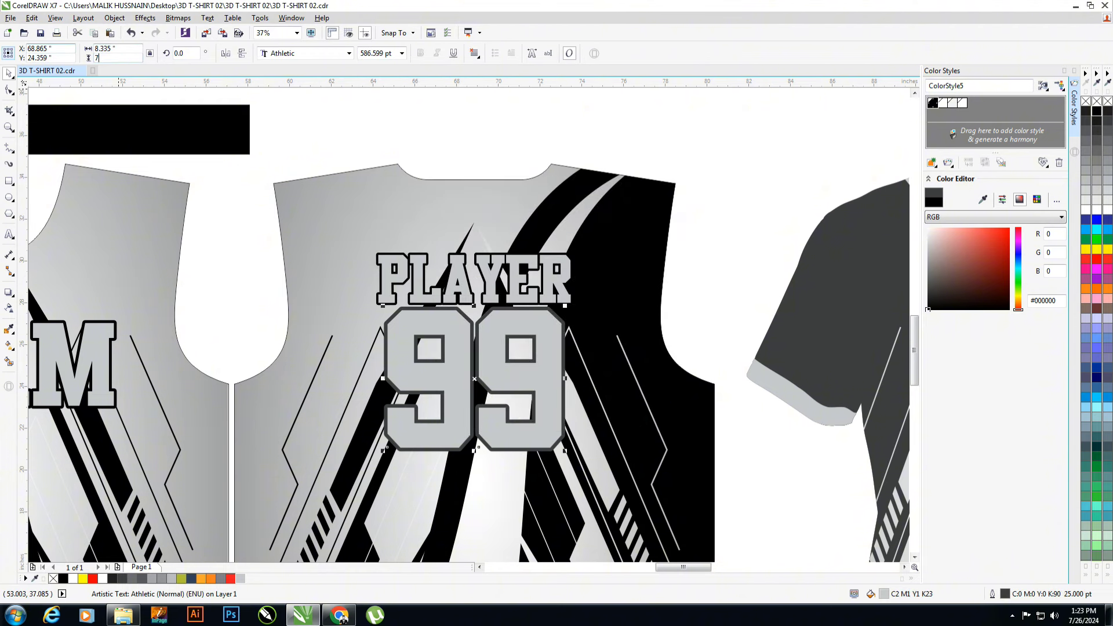
key("BackSpace")
type("8")
key("Return")
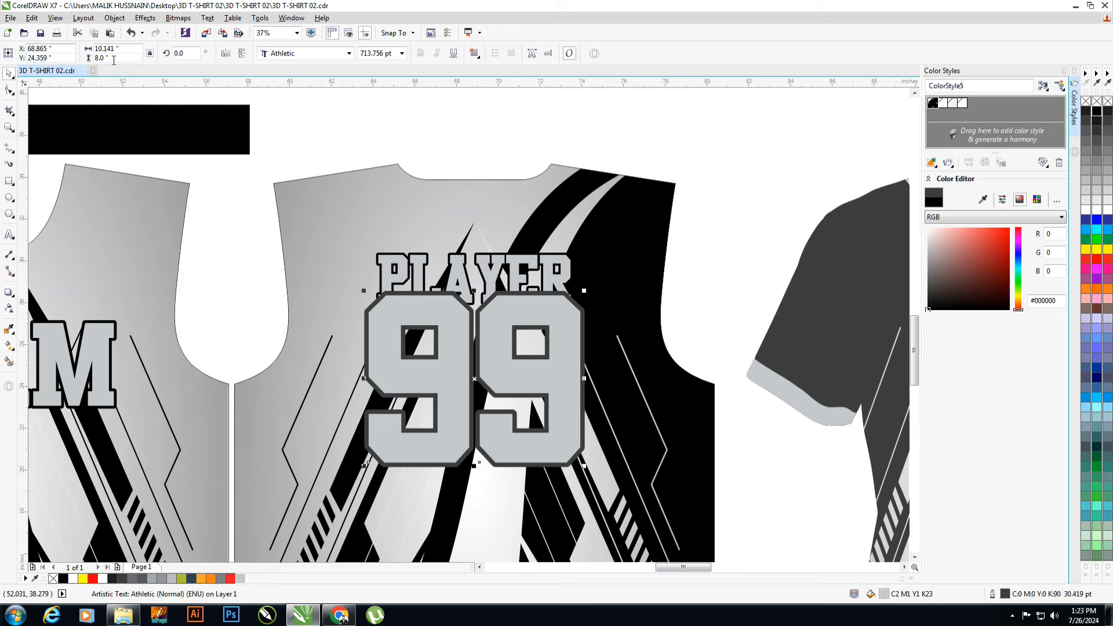
type(".5")
key("Return")
right_click(1097, 111)
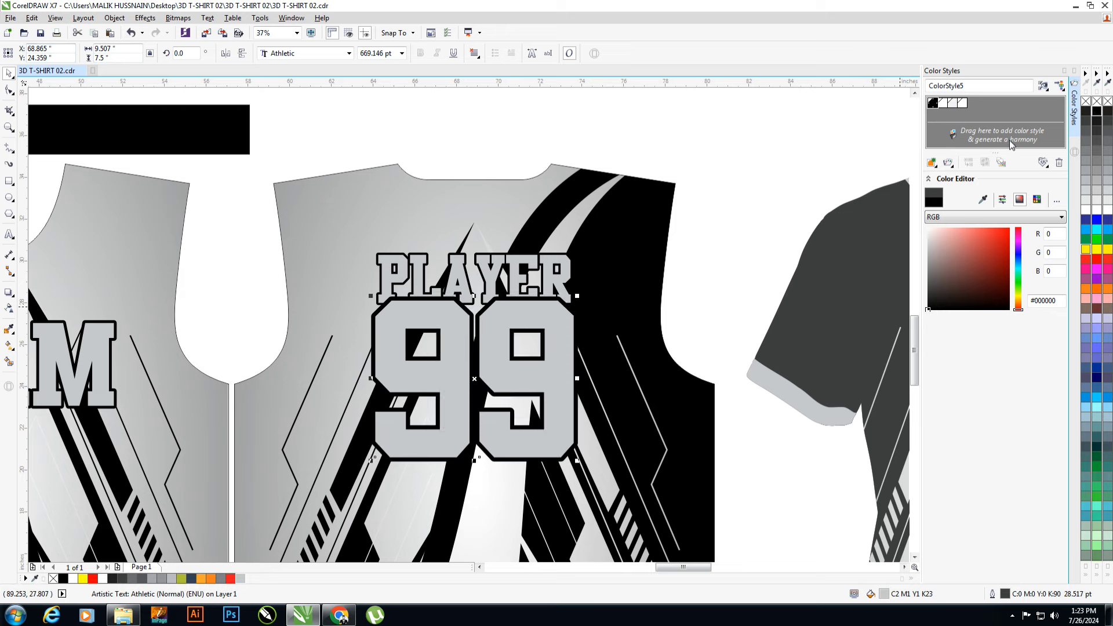
key("F12")
key("Return")
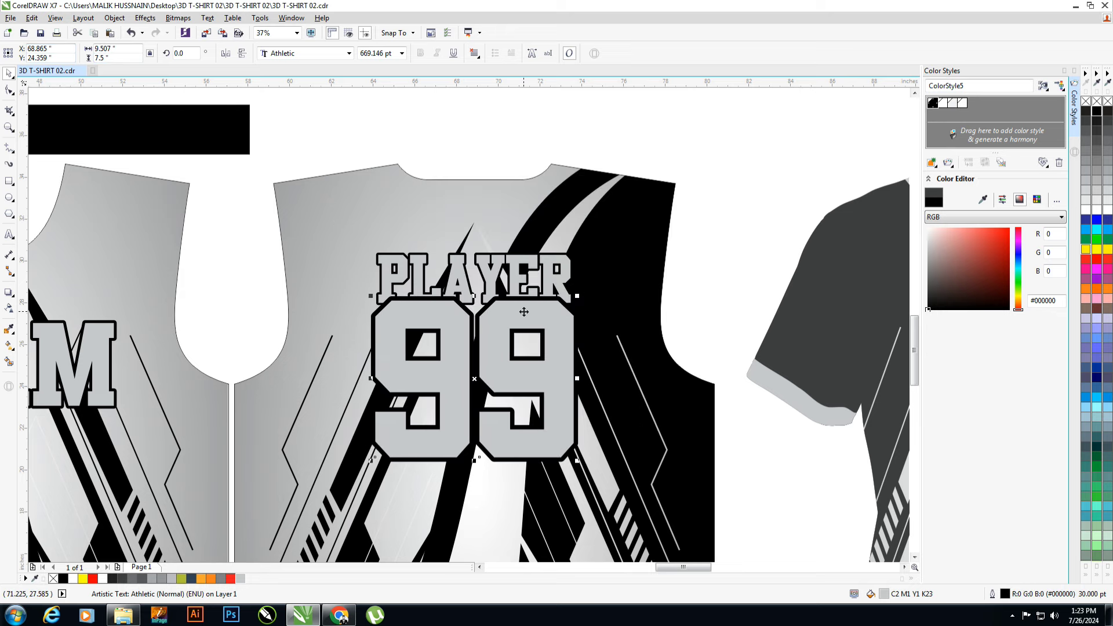
- Set a 30-inch nudge distance and shift the two shading shirt images up onto the mockups
scroll(474, 277, "down", 3)
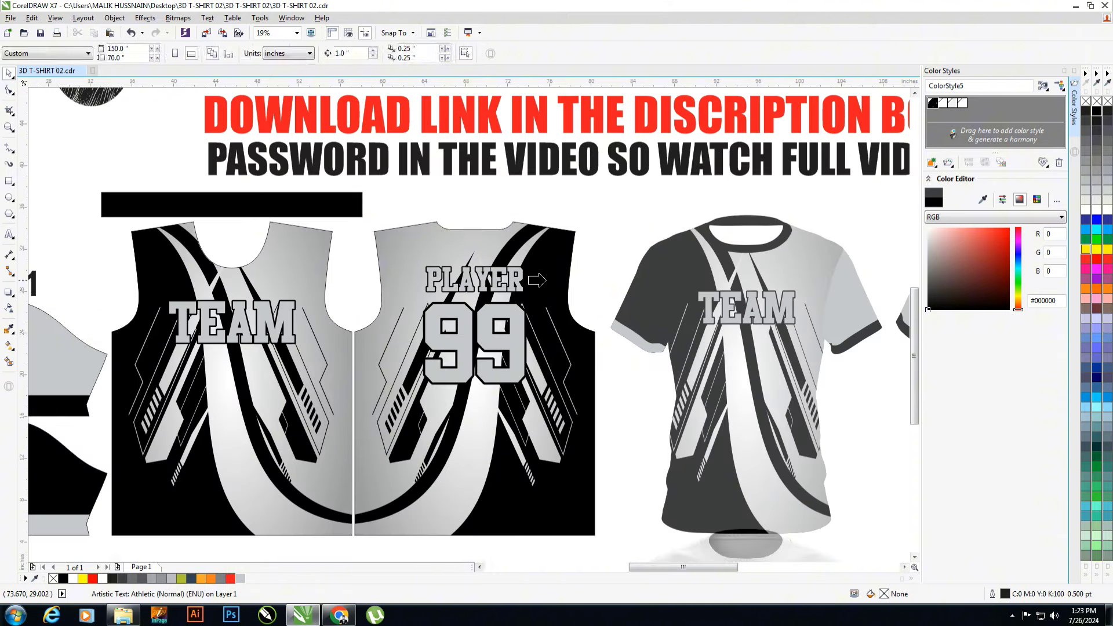
scroll(437, 460, "down", 2)
left_click(436, 459)
left_click(576, 462)
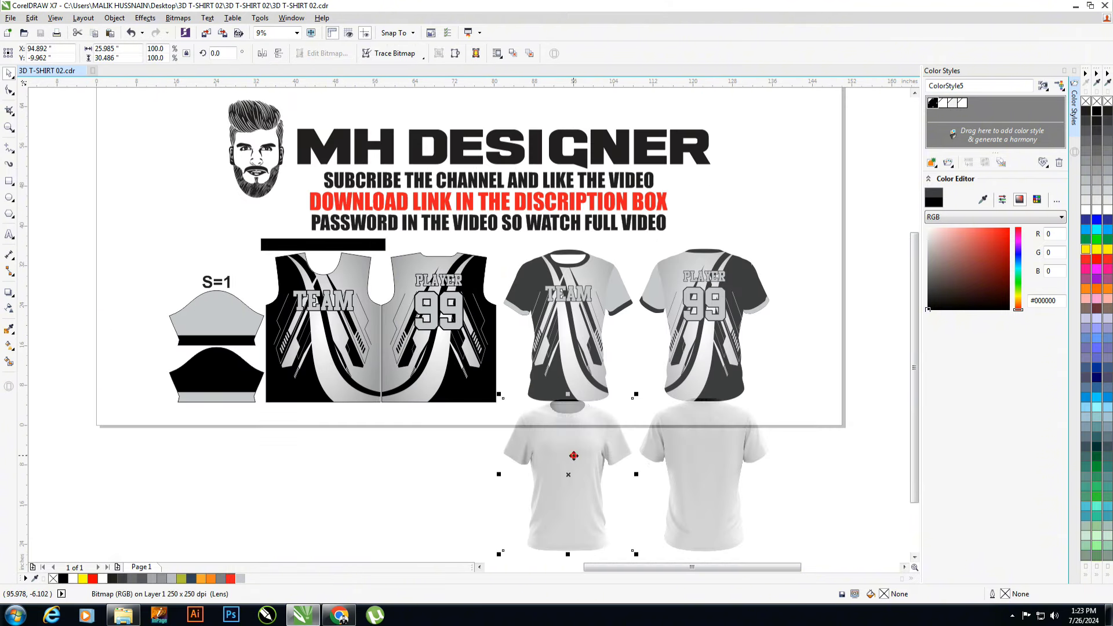
left_click(682, 467)
left_click(571, 463)
left_click(429, 443)
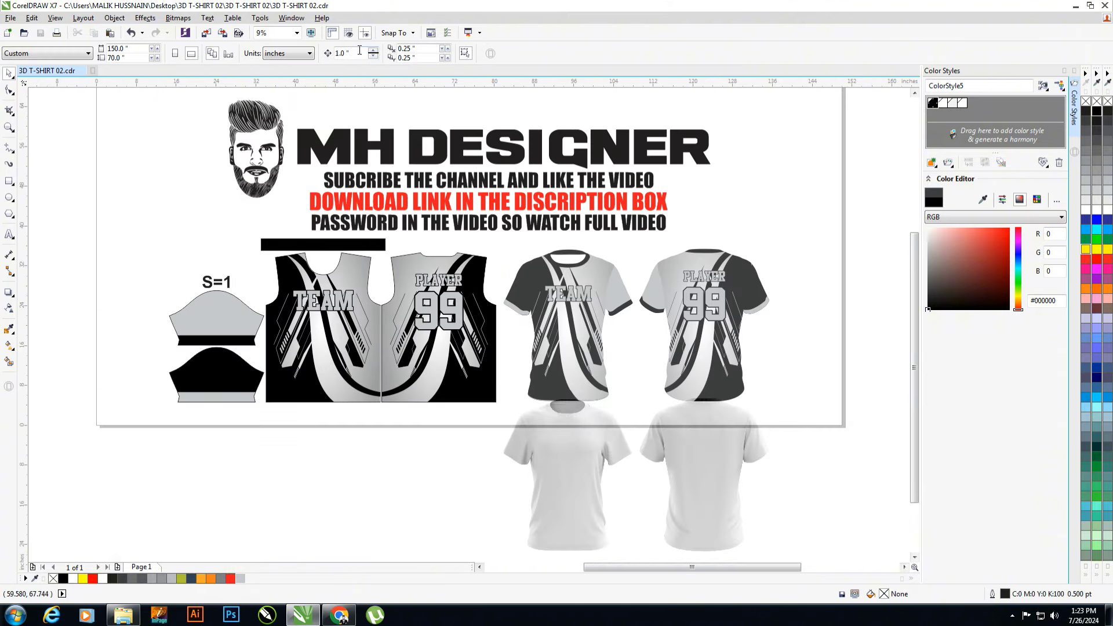
type("0")
left_click(572, 461)
key("Up")
left_click(667, 464)
key("Up")
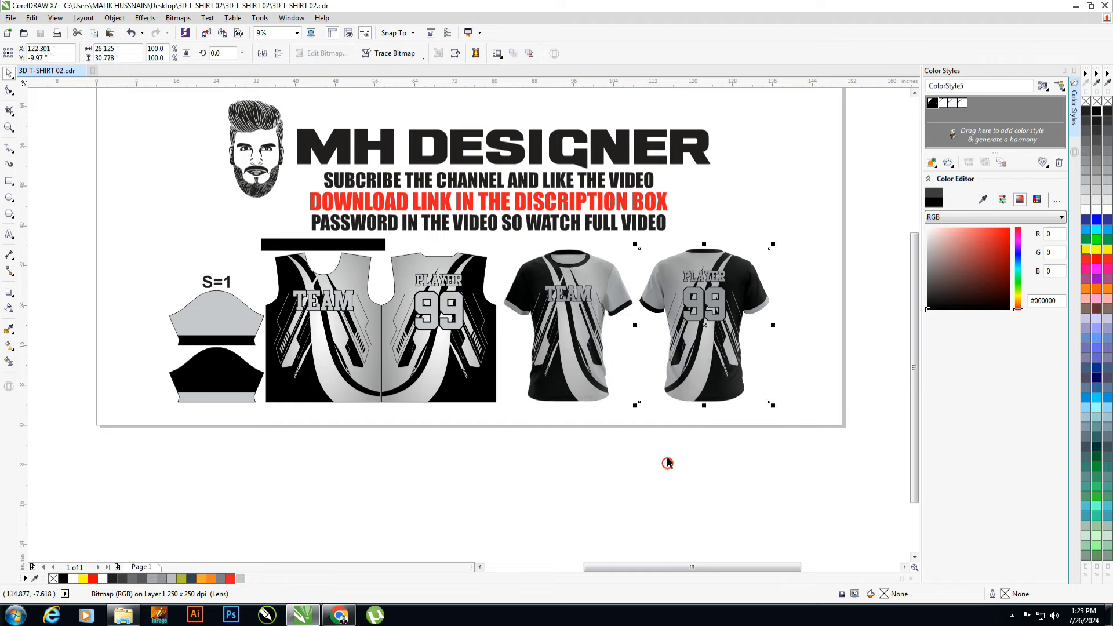
left_click(748, 465)
- Nudge the PASSWORD line of text and return it to its centred position
scroll(657, 358, "up", 1)
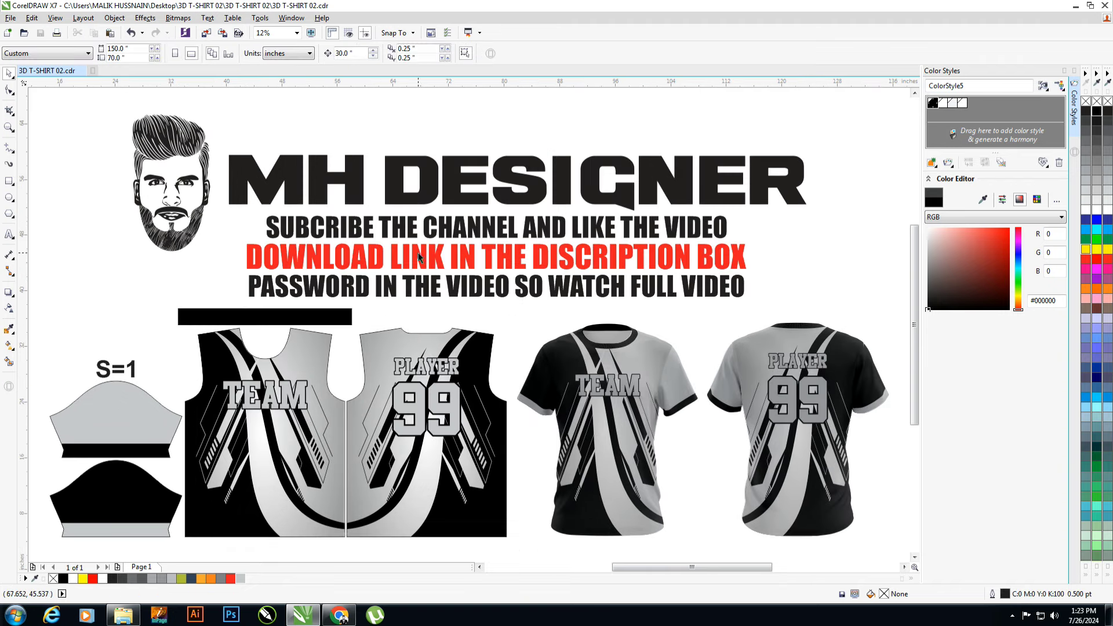
mouse_move(502, 286)
left_mouse_down()
mouse_move(469, 291)
mouse_move(502, 286)
left_mouse_up()
left_click(497, 316)
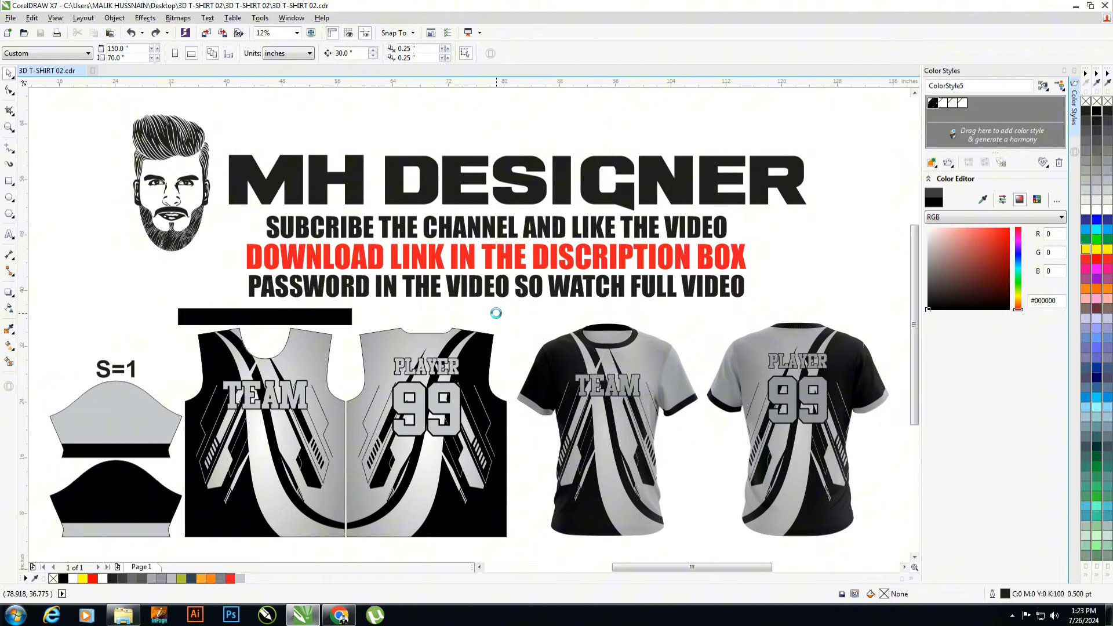